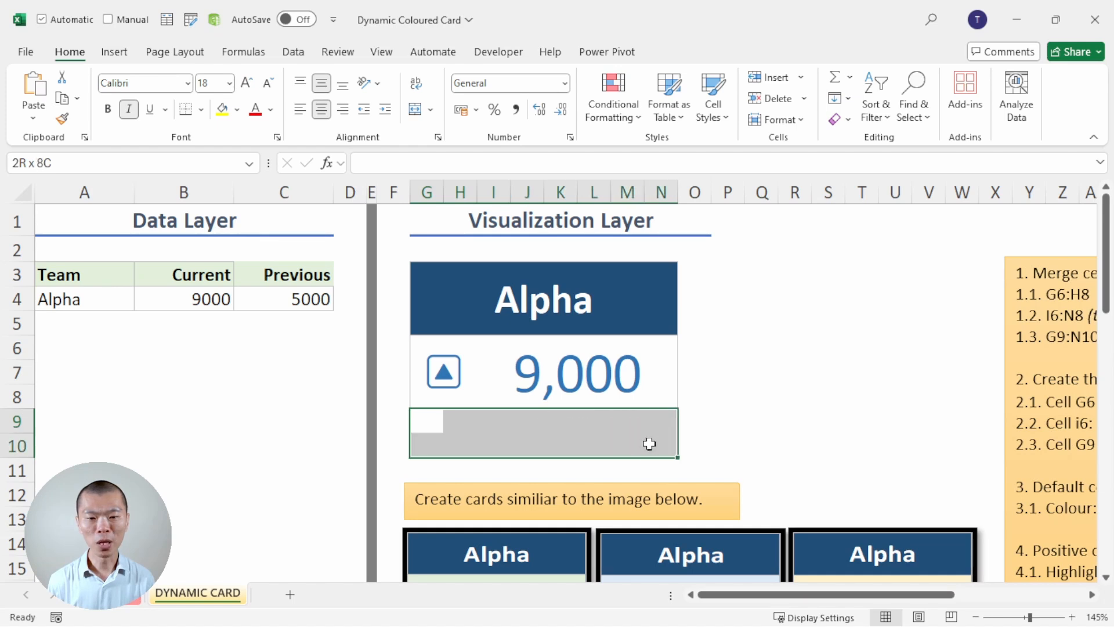
- Merge and centre cells G9:N10 beneath the card's current number
click(415, 112)
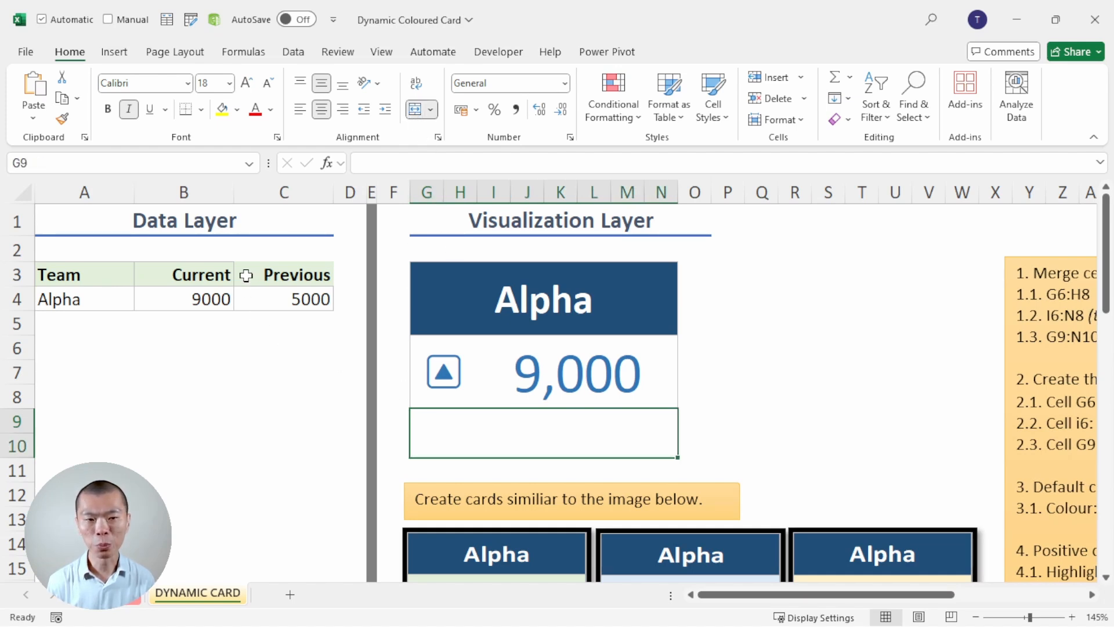
scroll(519, 331, down, 2)
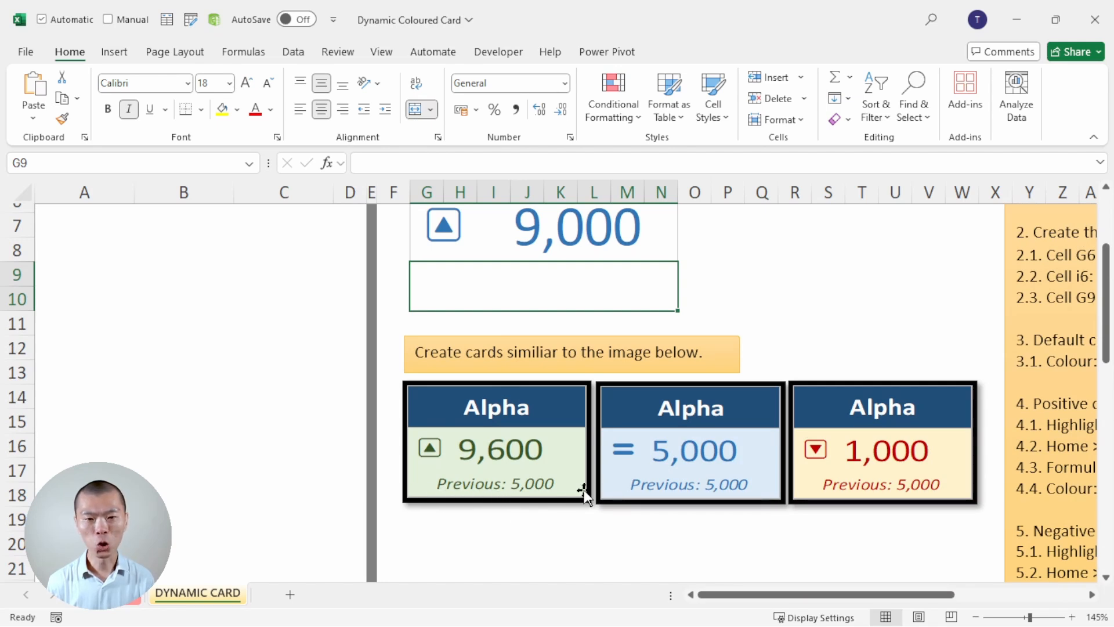
scroll(583, 493, up, 2)
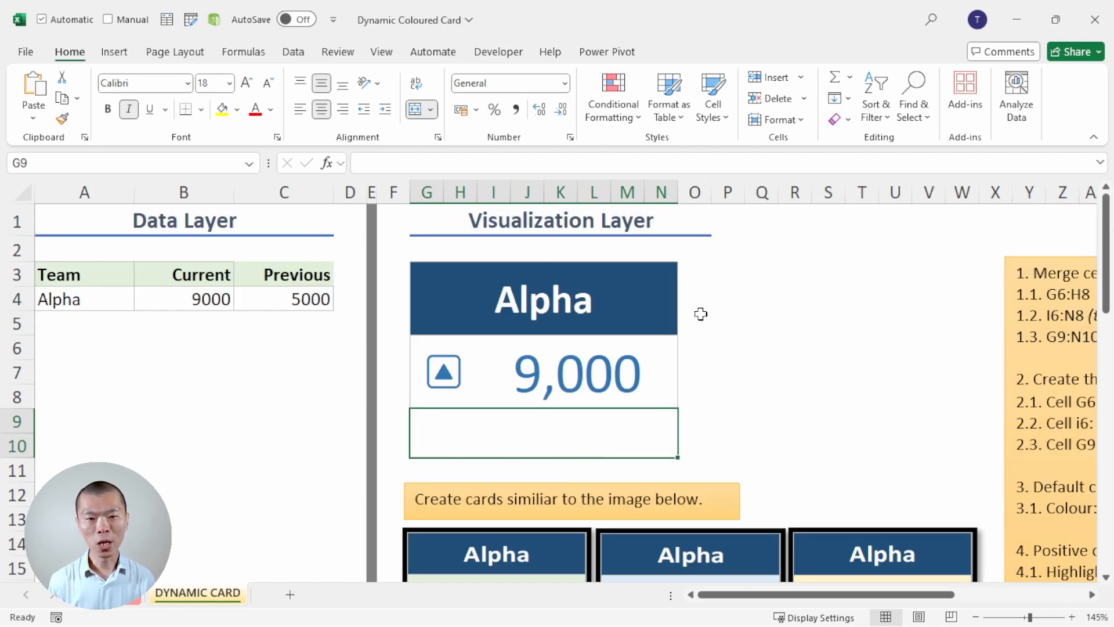
- Enter the formula ="Previous: " & TEXT(C4,"#,##0") in merged cell G9 of the card
text(=)
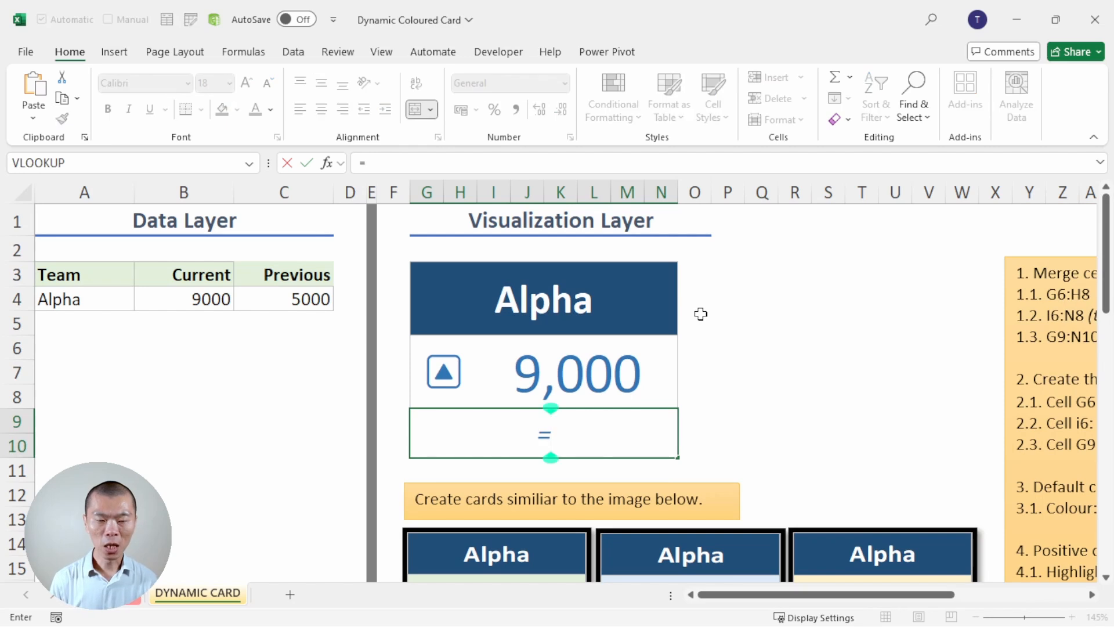
text("P)
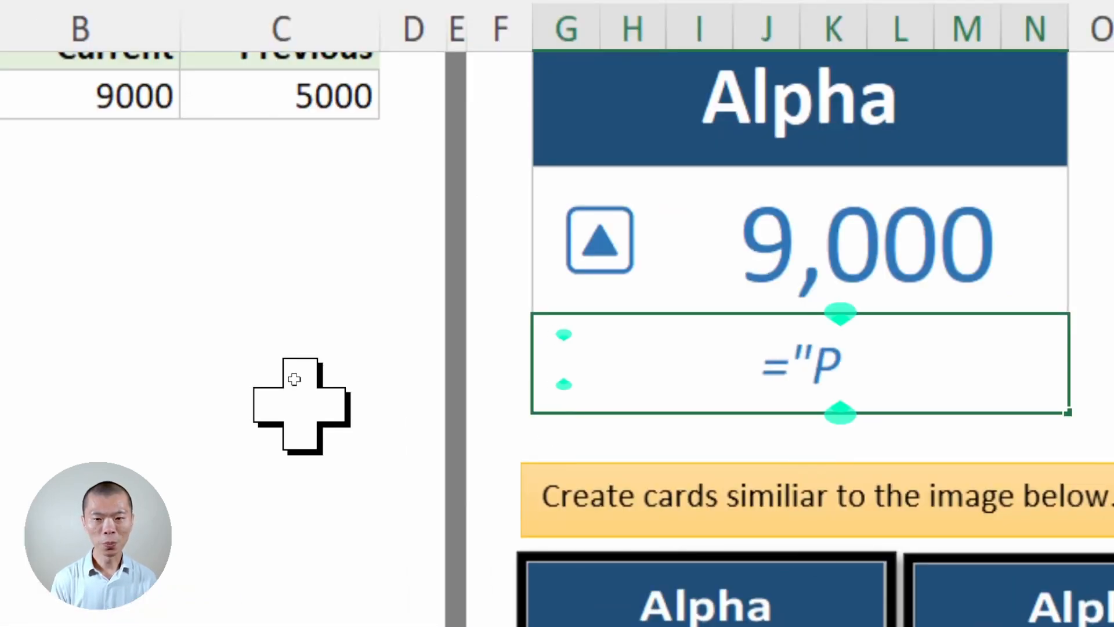
text(revious)
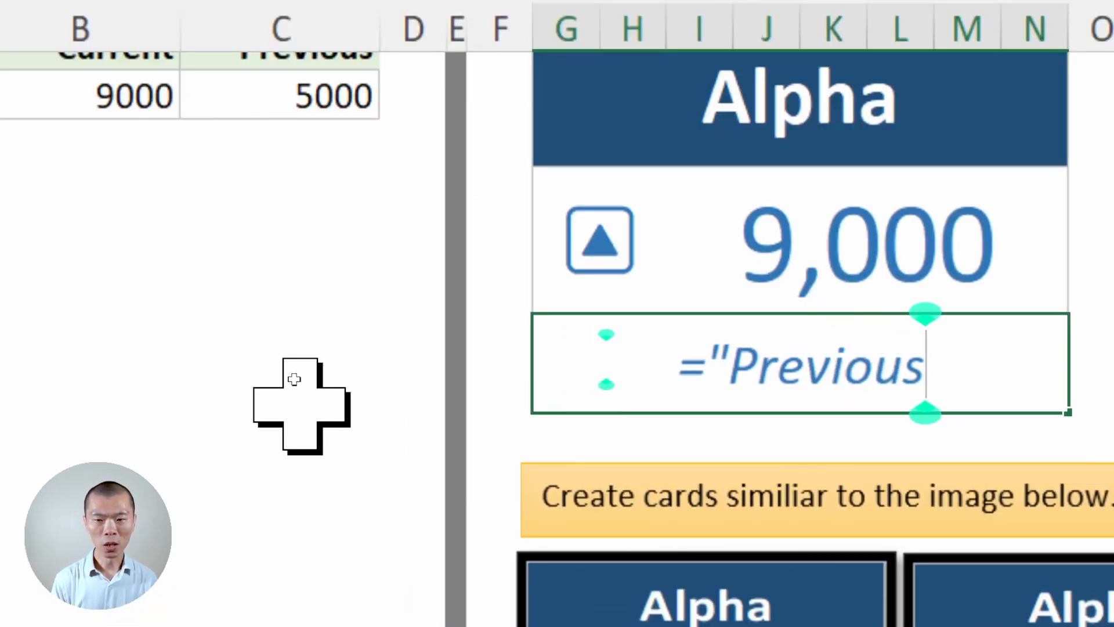
text(: ")
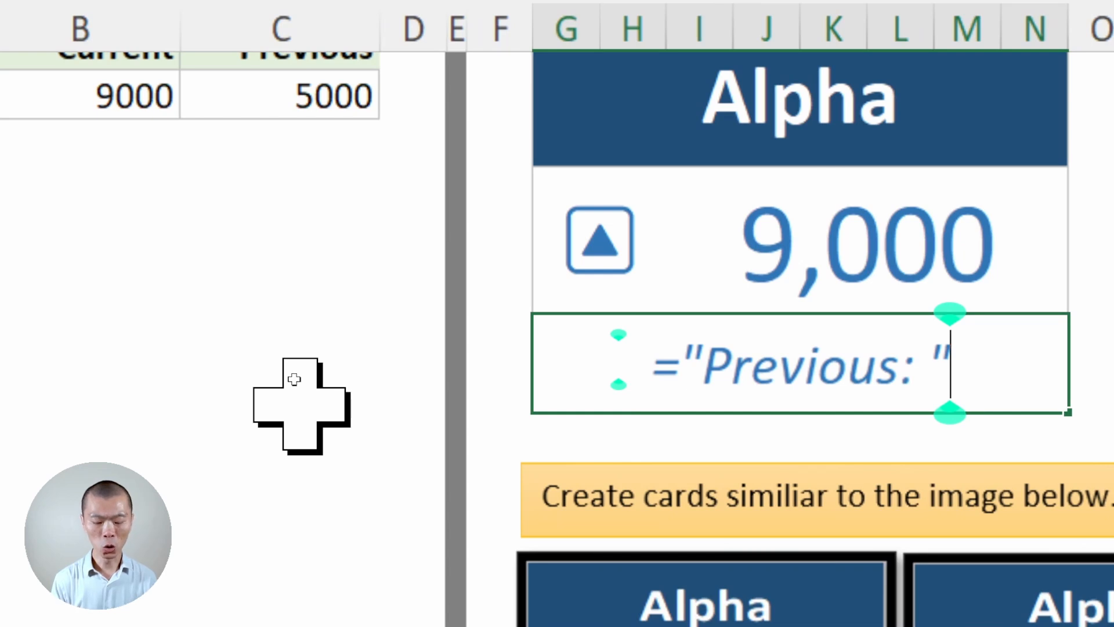
text( &)
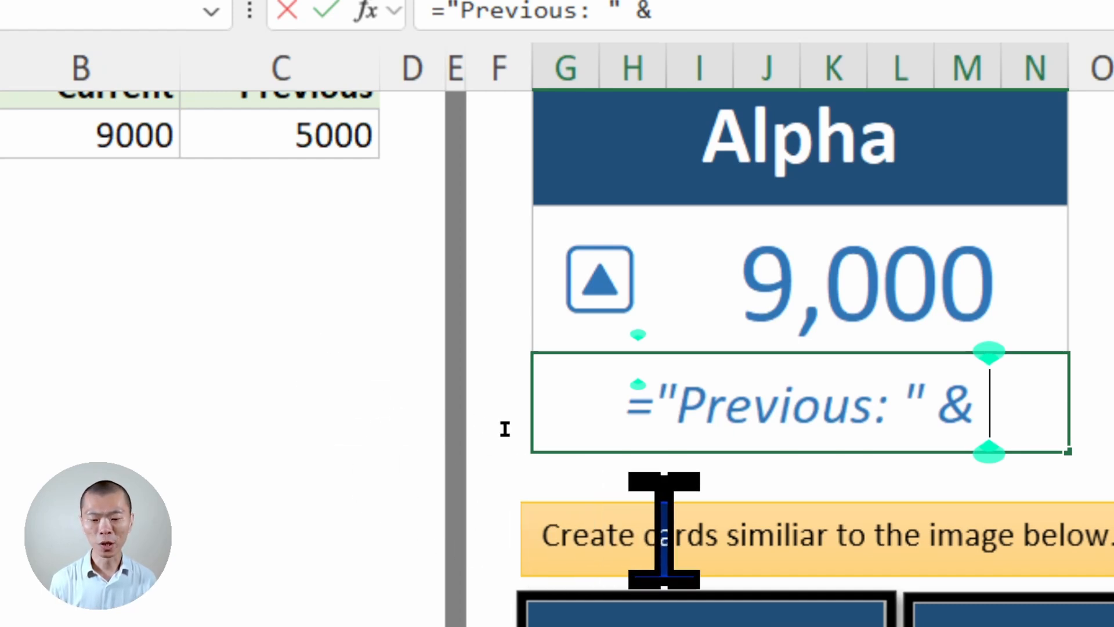
text(TEX)
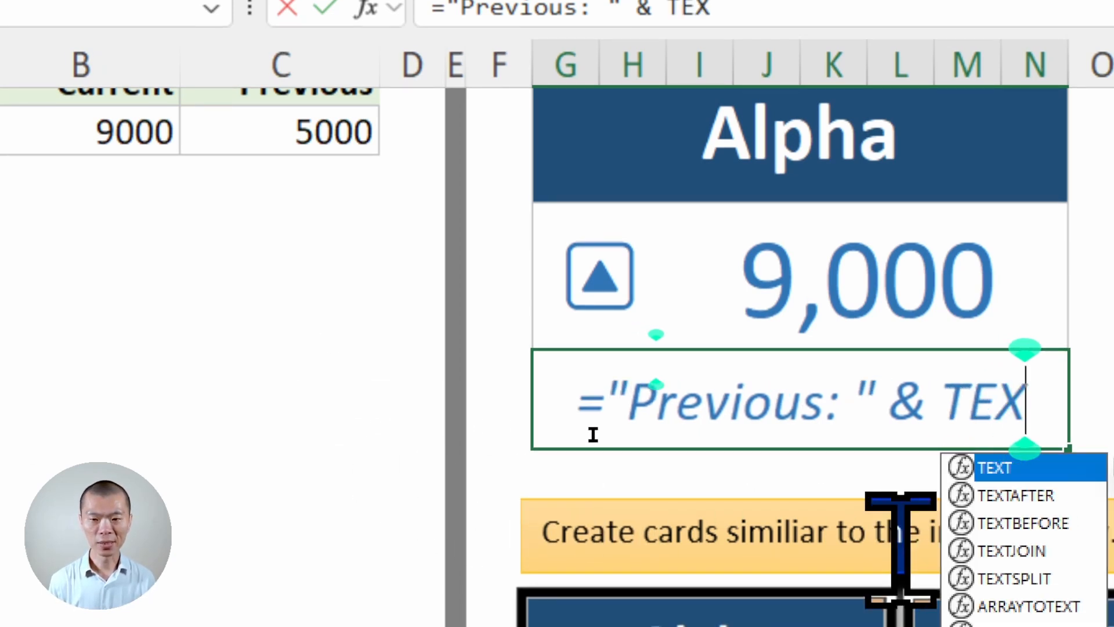
text(T()
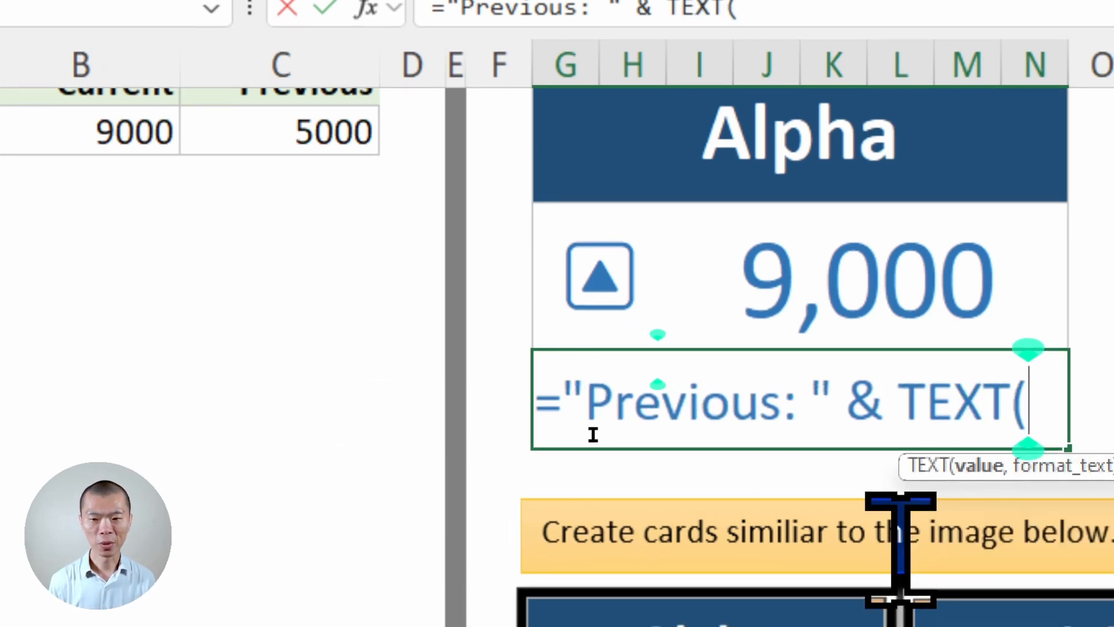
click(310, 133)
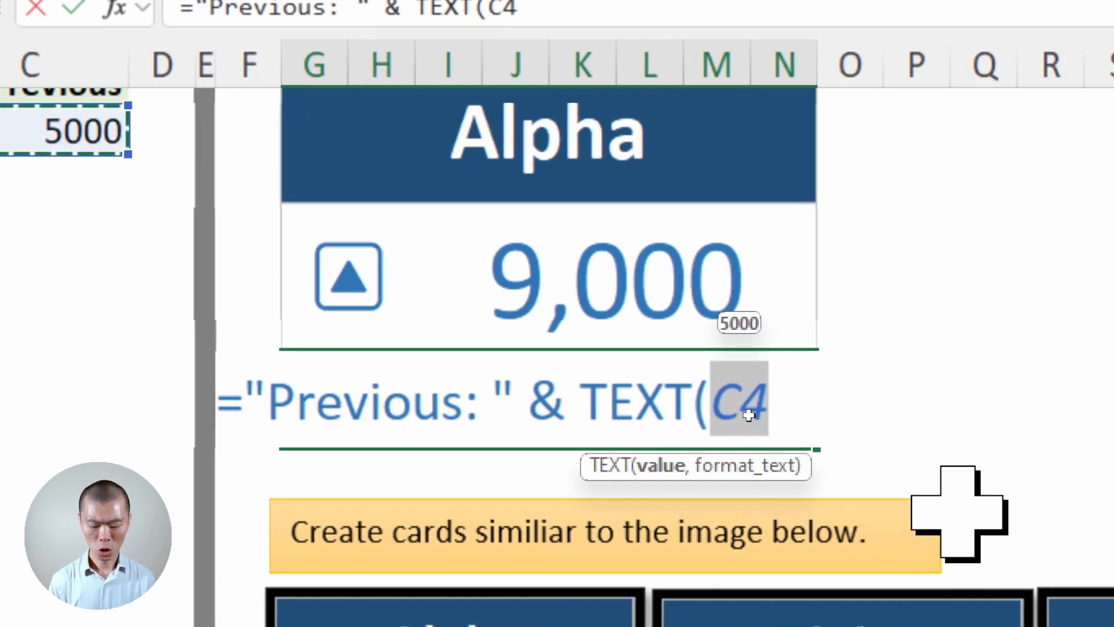
text(,")
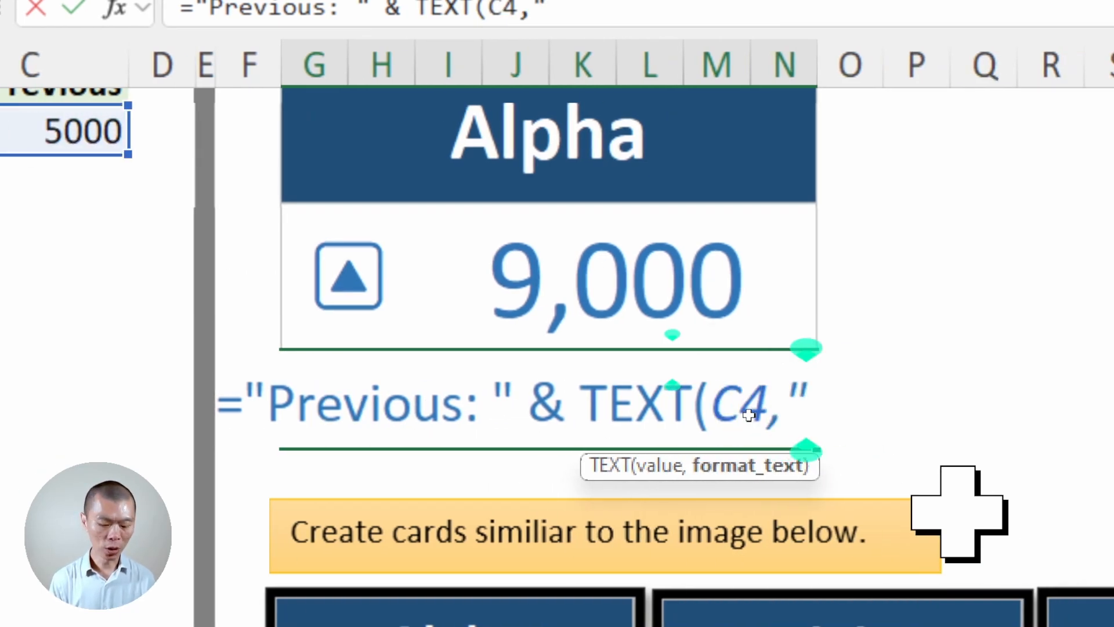
text(#,)
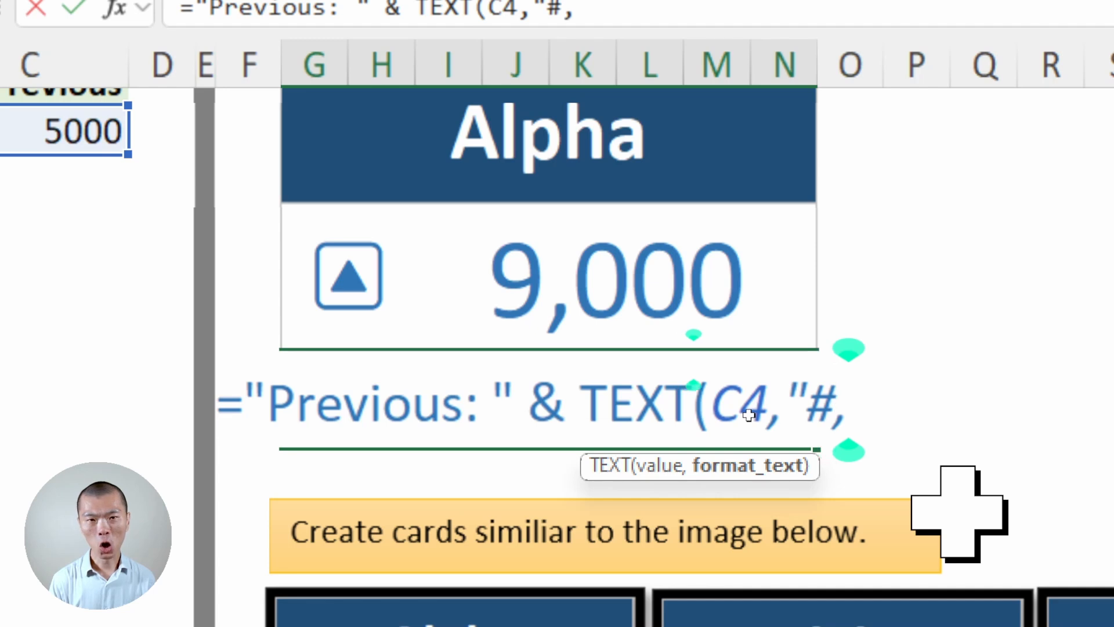
text(##)
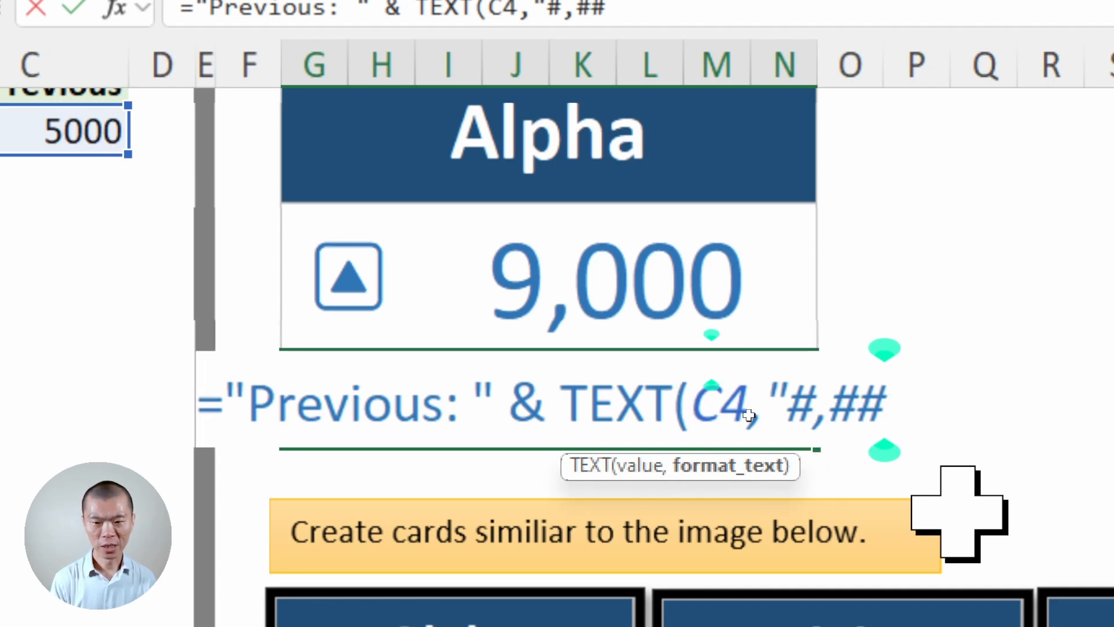
text(0"))
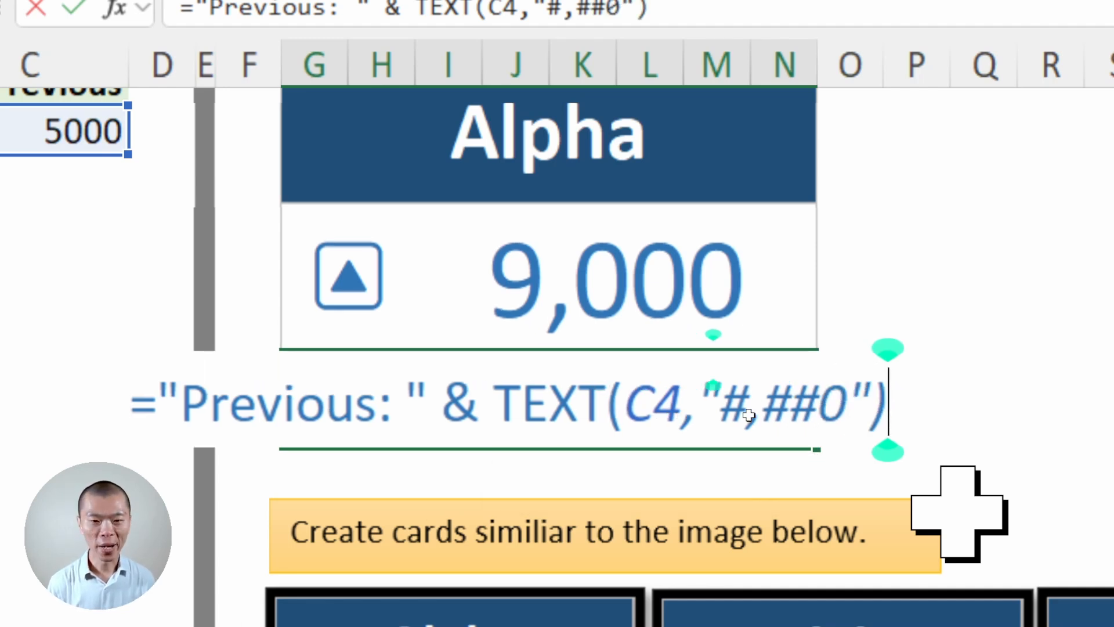
key(ctrl+Return)
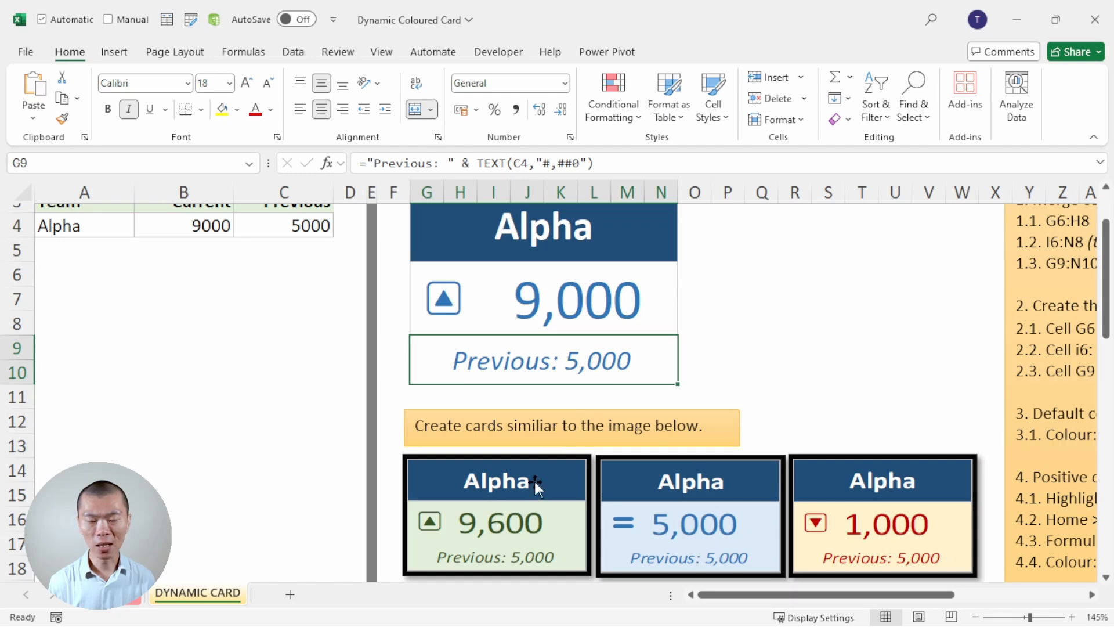
- Create a formula-based conditional formatting rule for card cells G6:N10 using the formula =$B$4>$C$4
scroll(585, 424, down, 1)
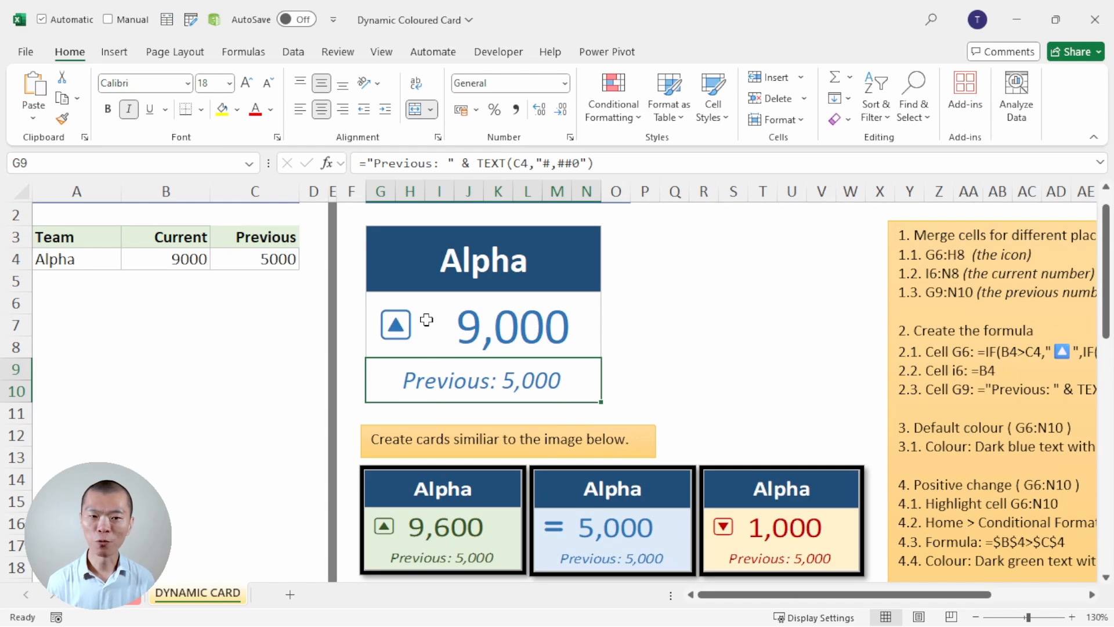
drag(464, 339, 454, 367)
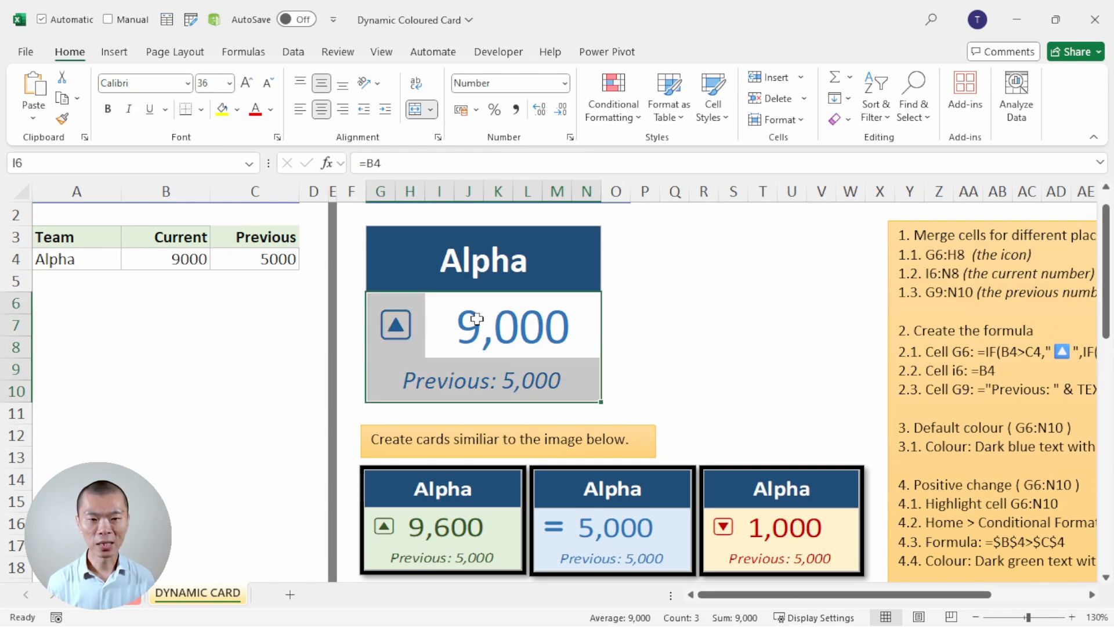
drag(405, 315, 552, 376)
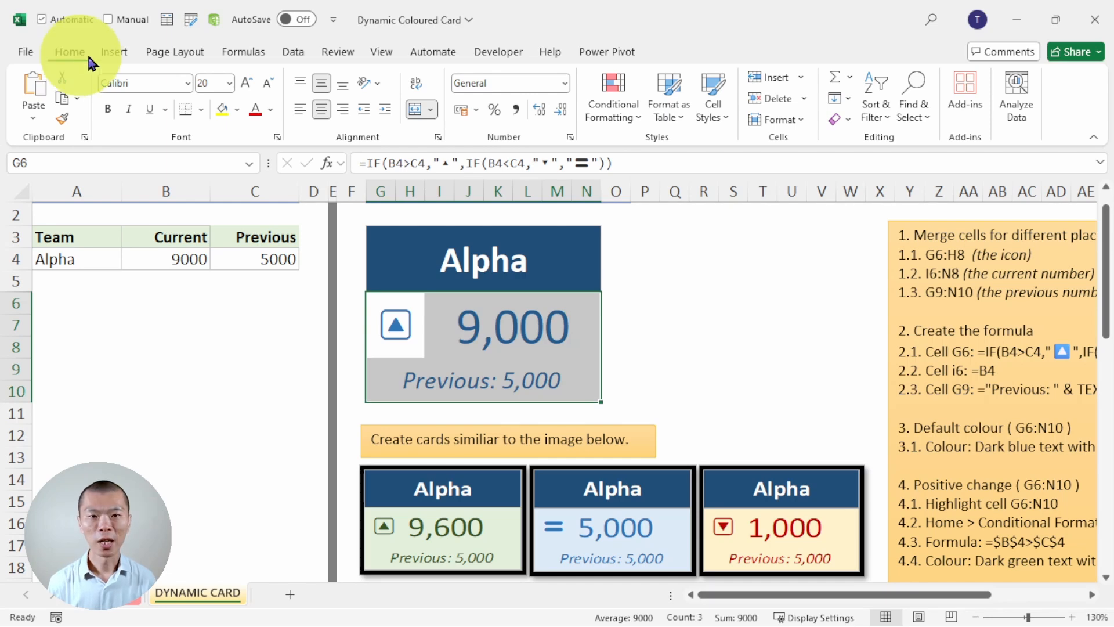
click(622, 95)
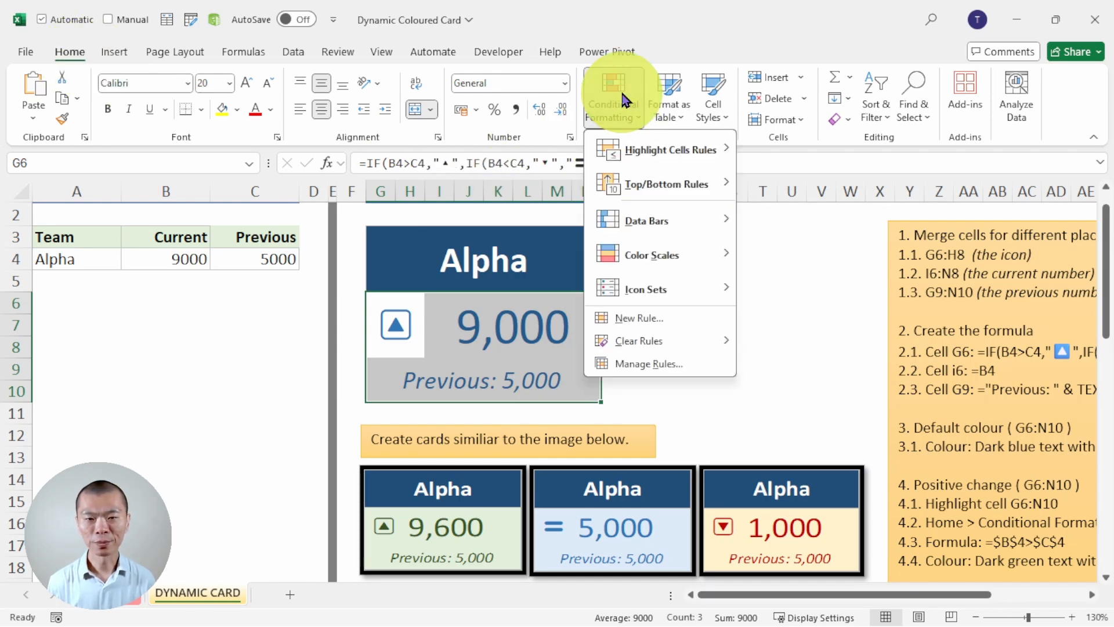
click(631, 324)
drag(340, 84, 506, 122)
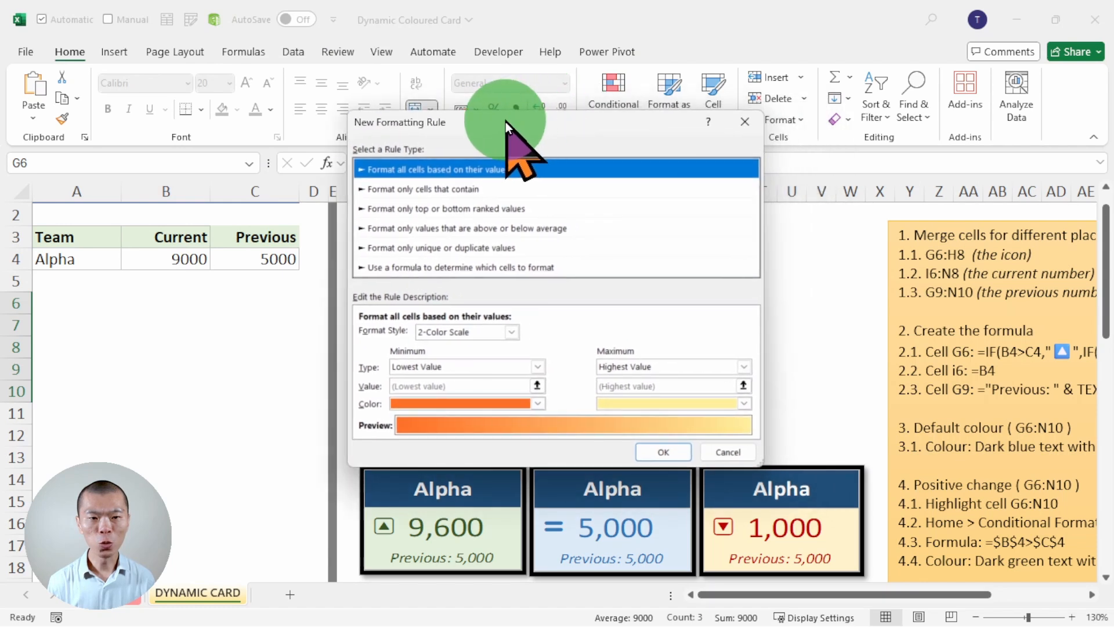
click(466, 272)
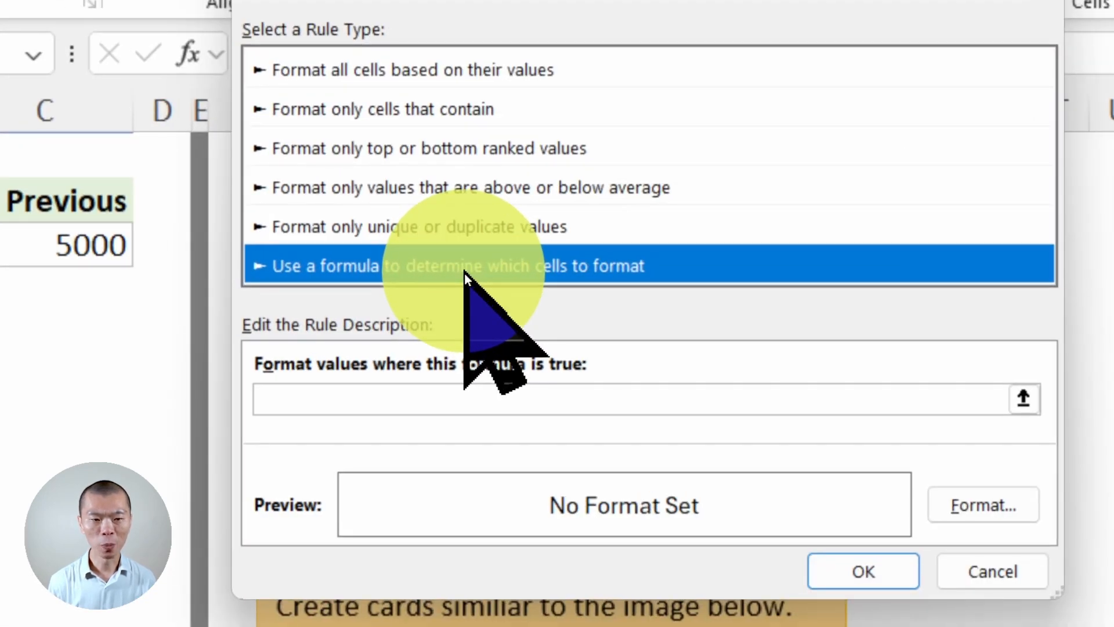
key(Tab)
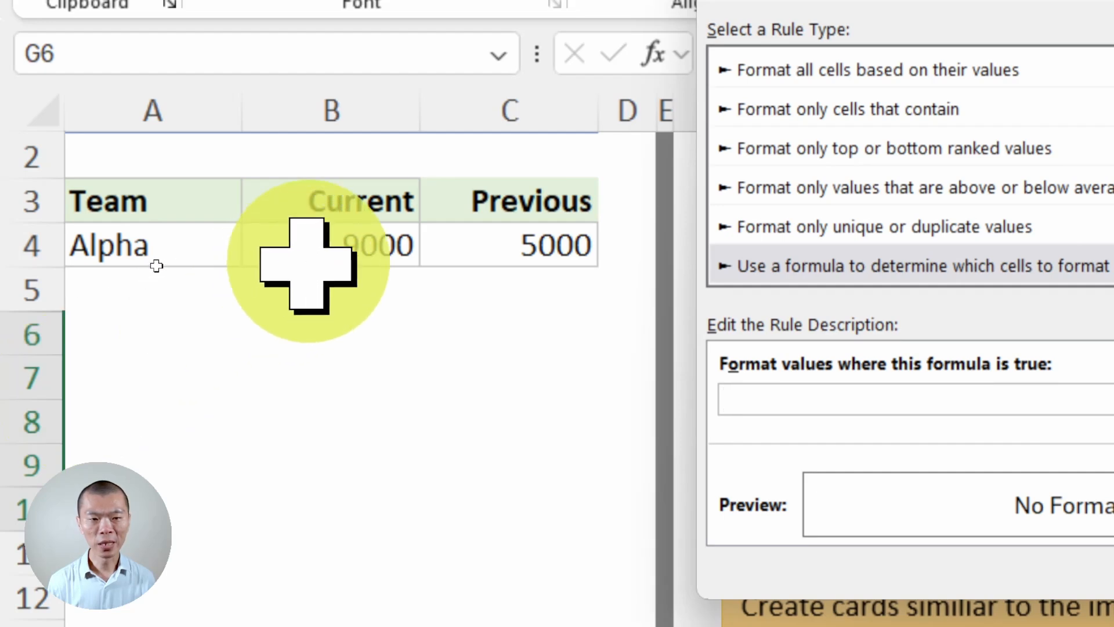
click(324, 247)
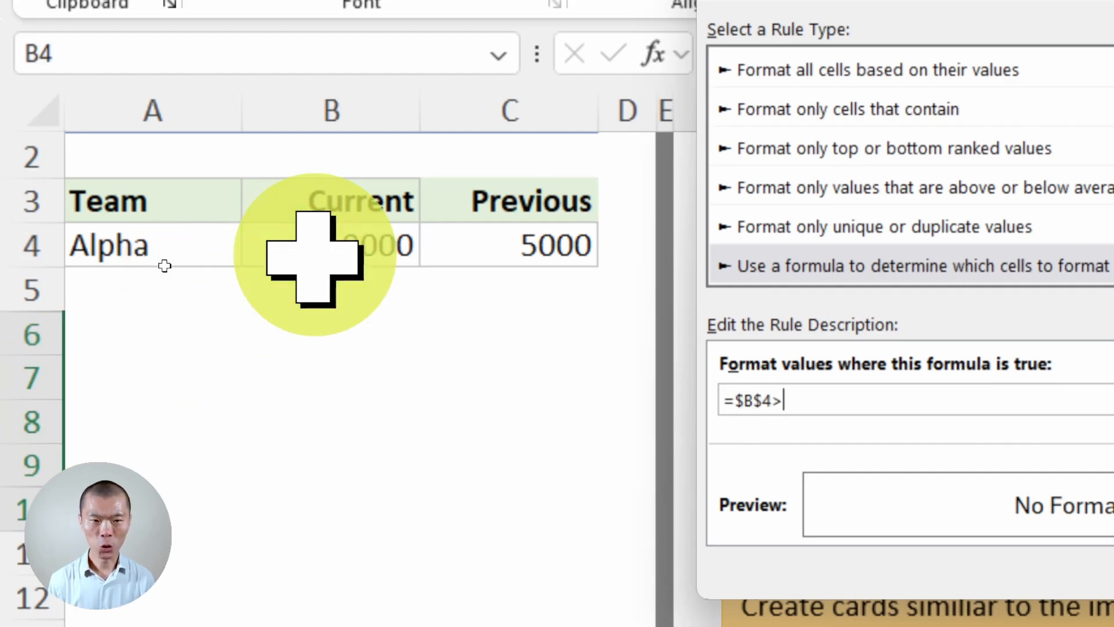
click(564, 244)
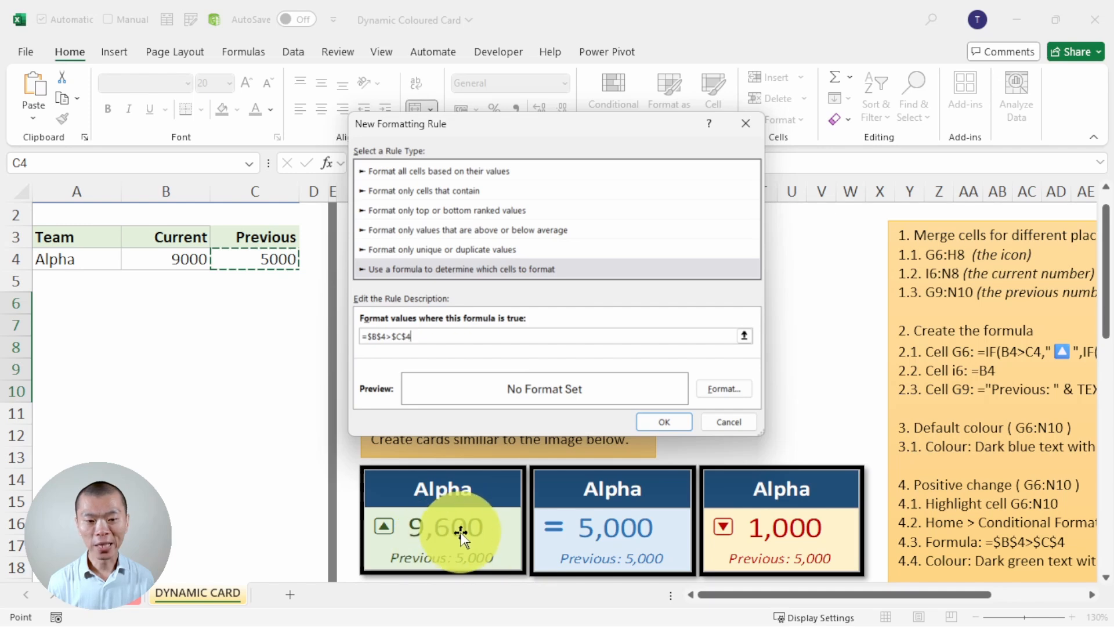
- Give the rule a dark green font colour and the lightest green fill, and apply it to the card
click(727, 388)
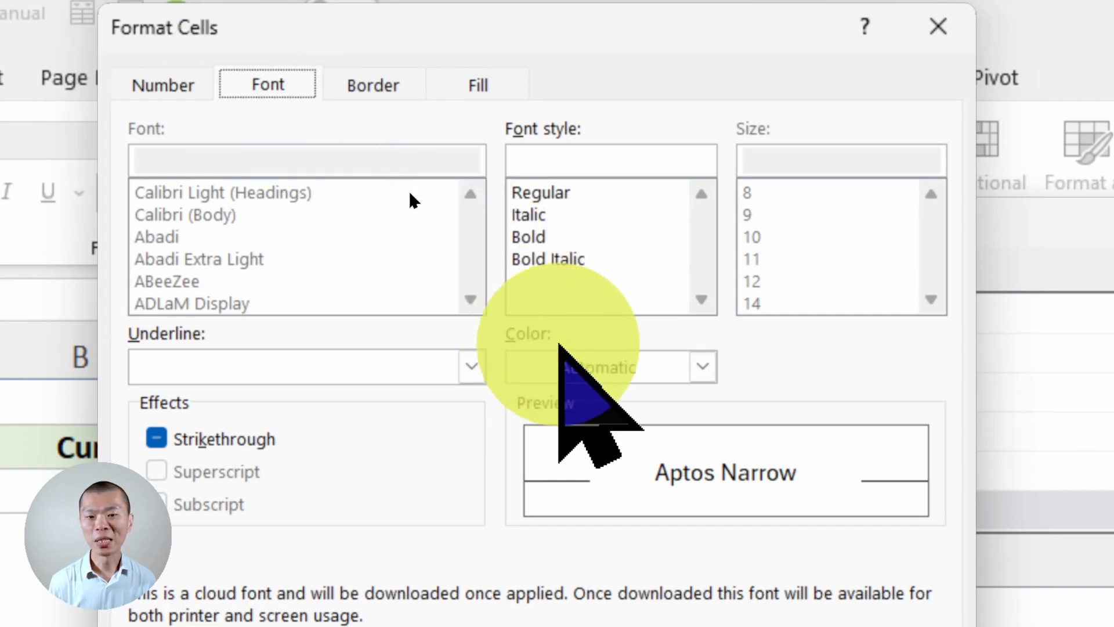
click(603, 367)
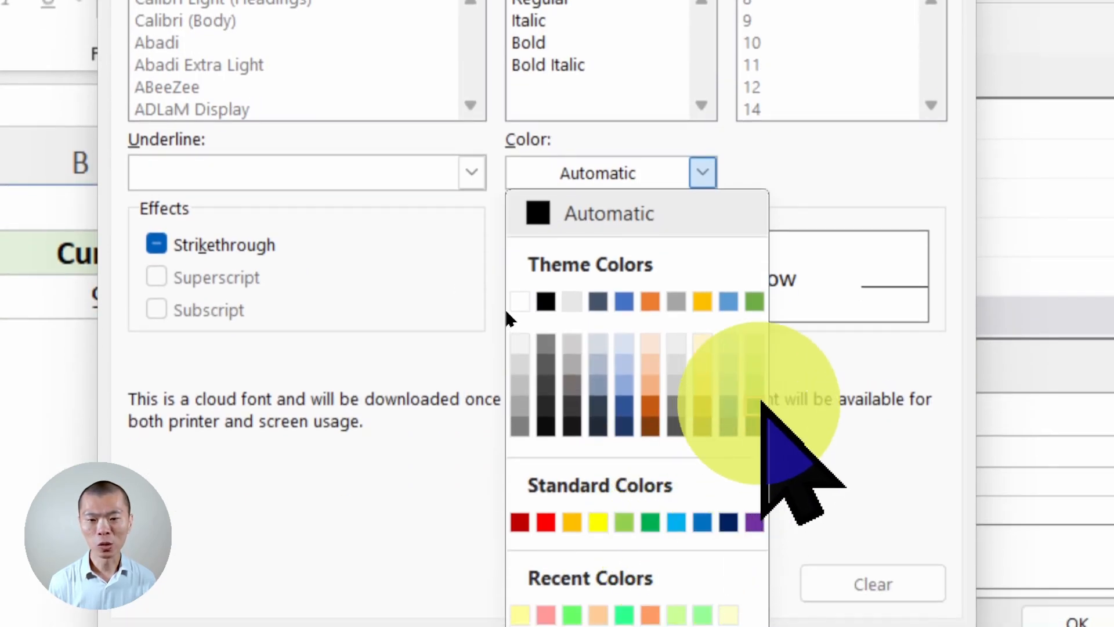
click(754, 432)
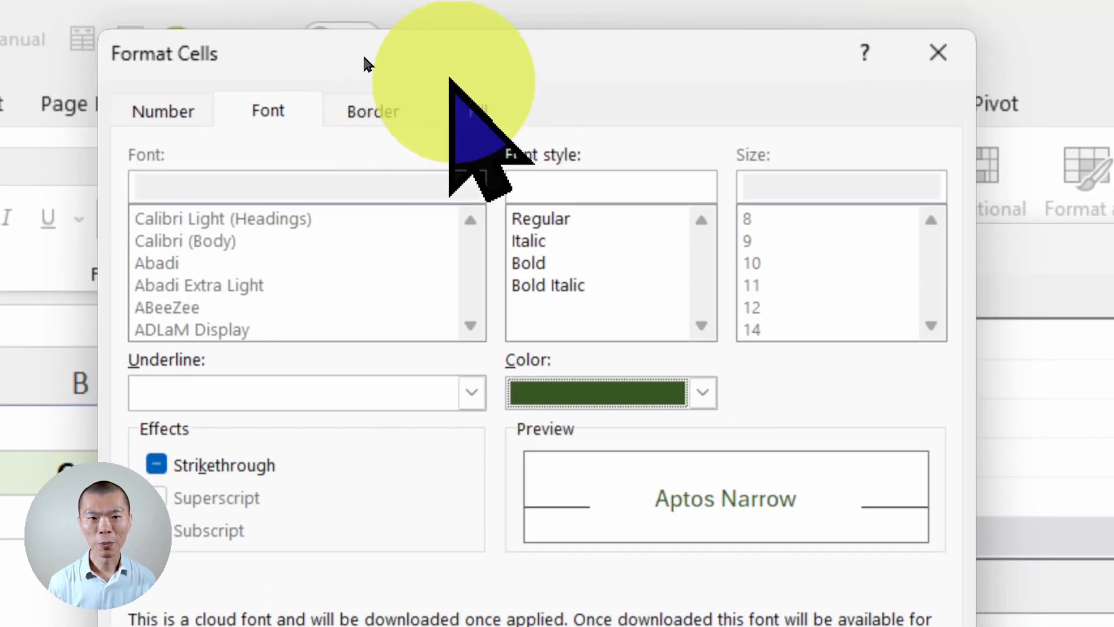
click(480, 110)
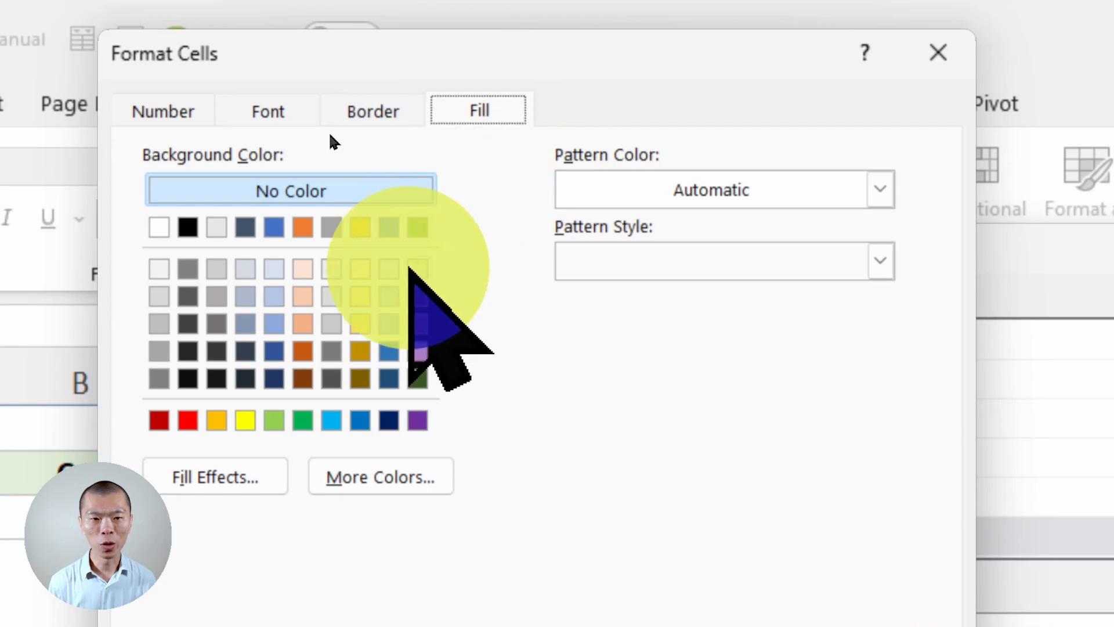
click(417, 268)
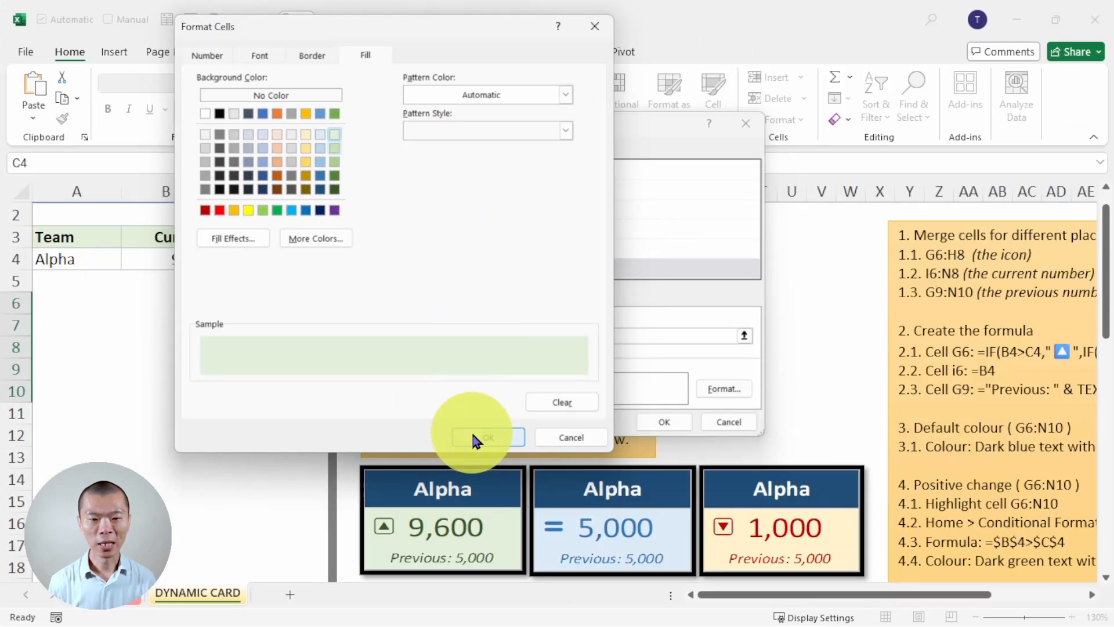
click(474, 437)
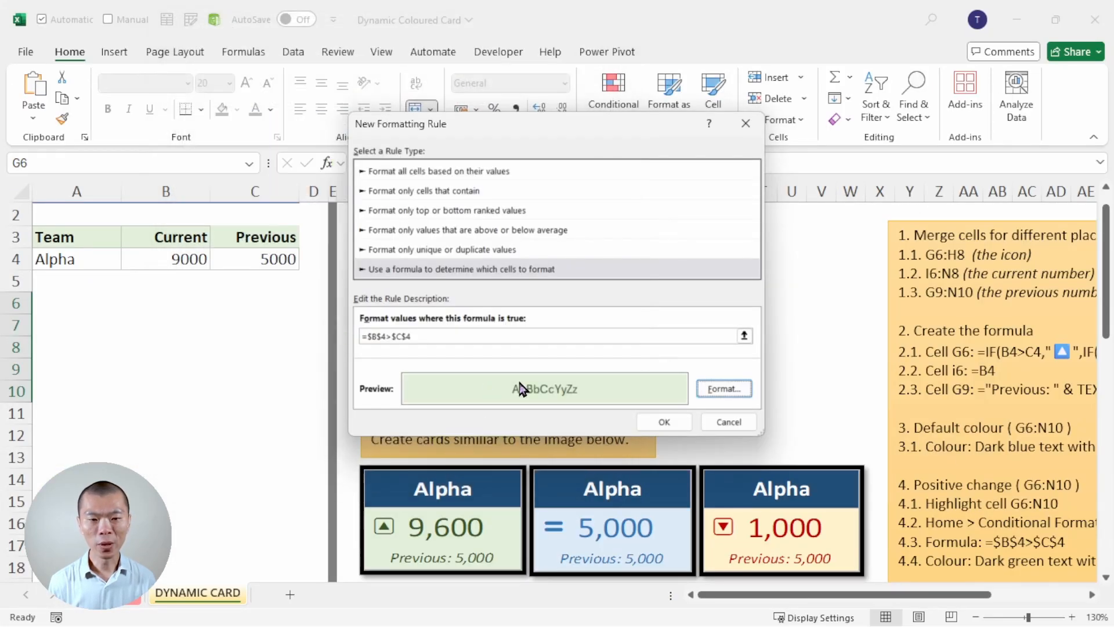
click(650, 420)
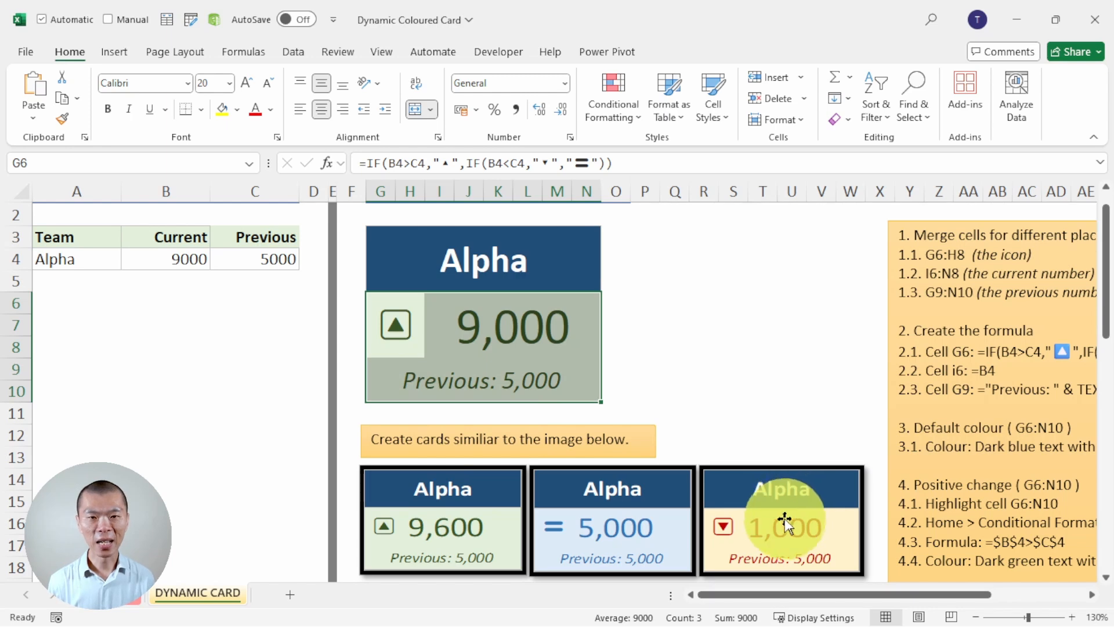
- Create a second formula-based conditional formatting rule for card cells G6:N10 using the formula =$B$4<$C$4
click(616, 110)
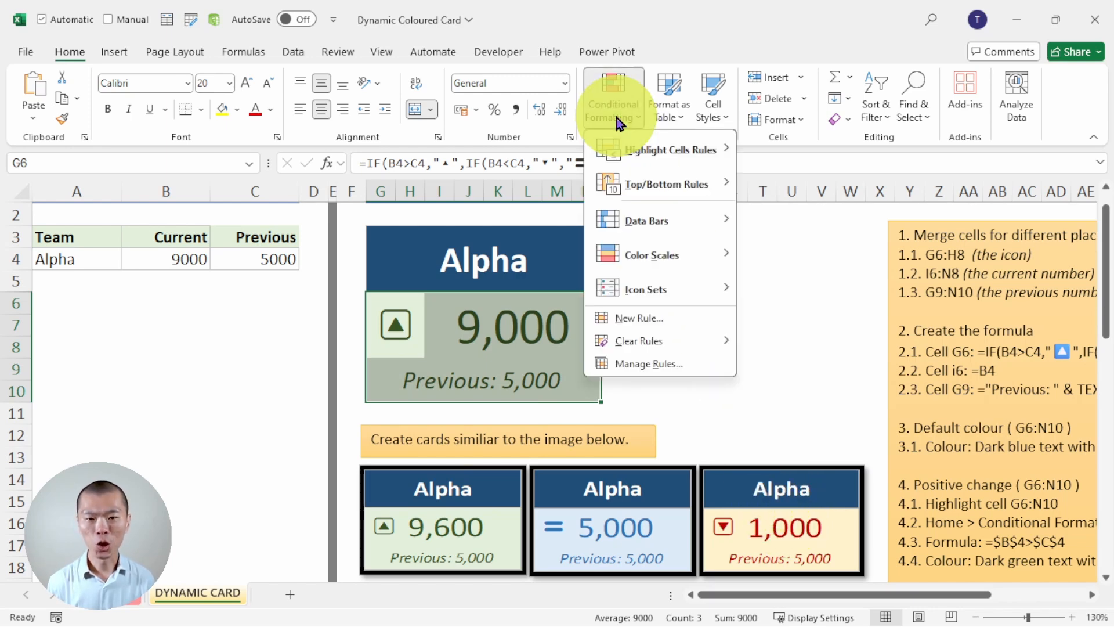
click(664, 318)
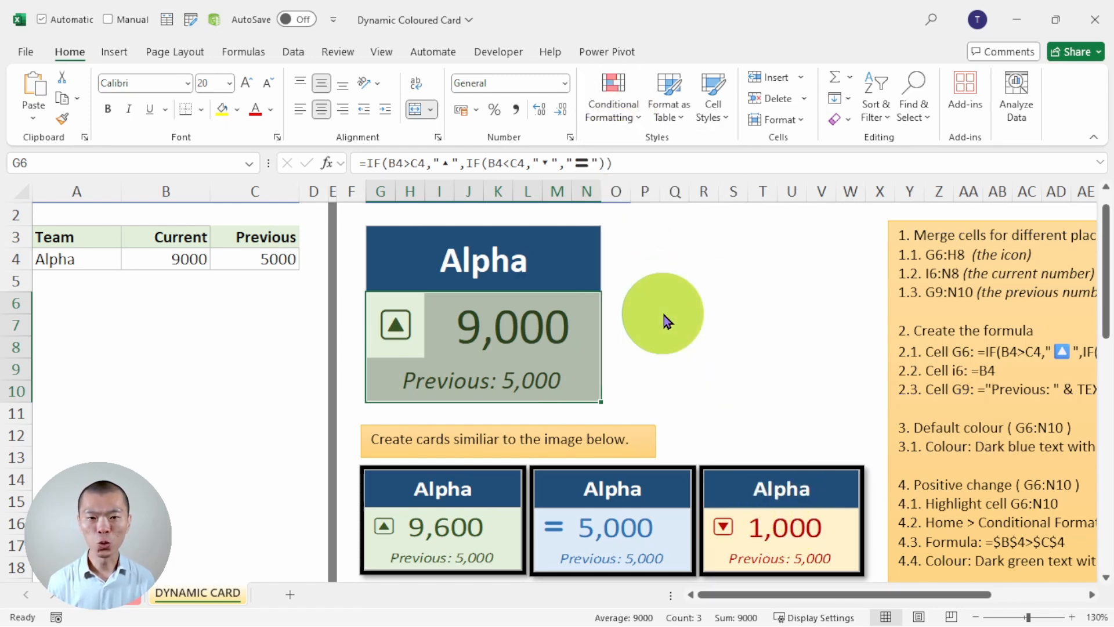
click(429, 257)
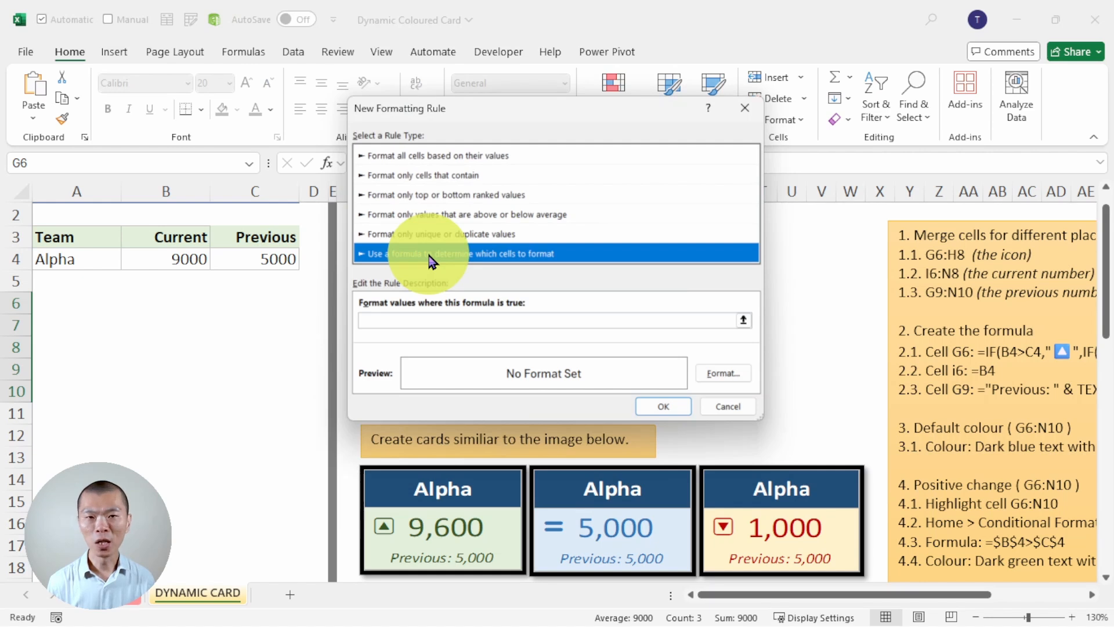
click(417, 318)
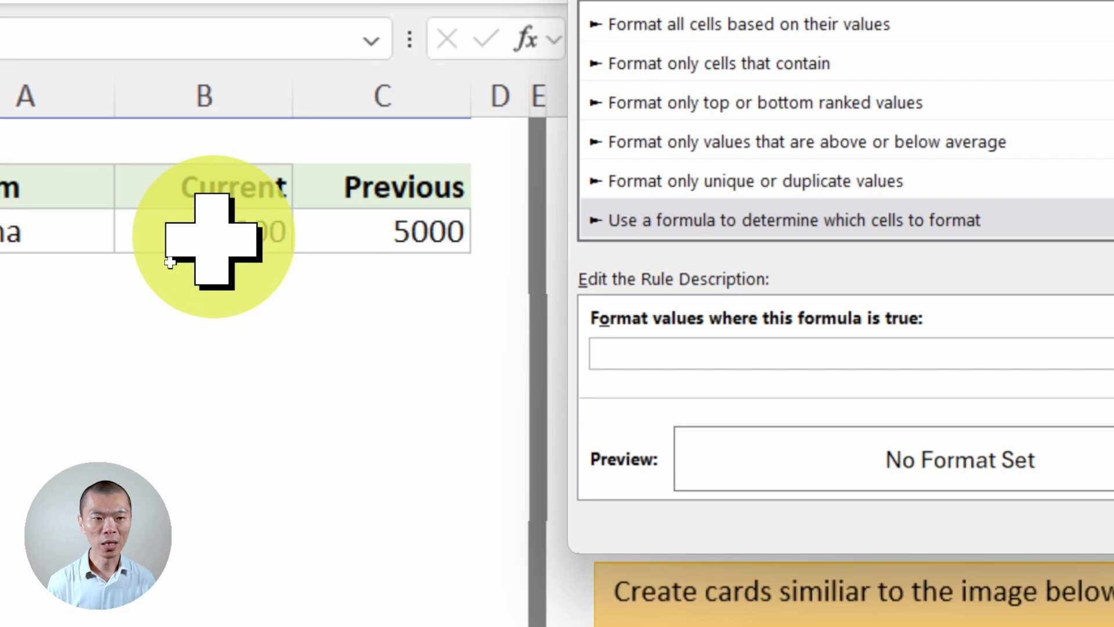
click(213, 238)
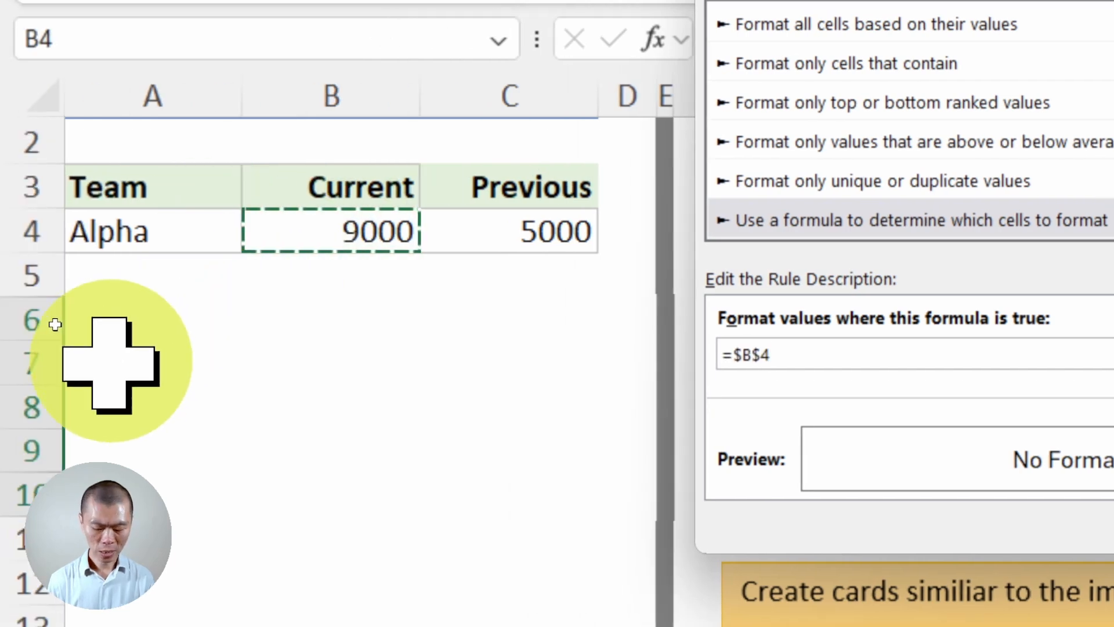
text(<)
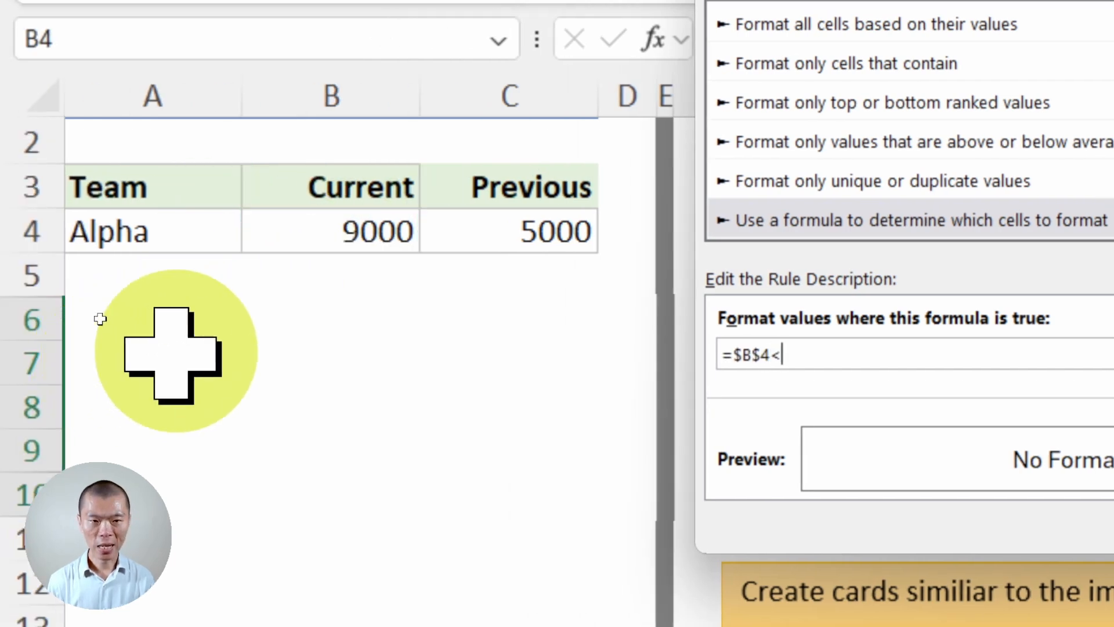
click(522, 232)
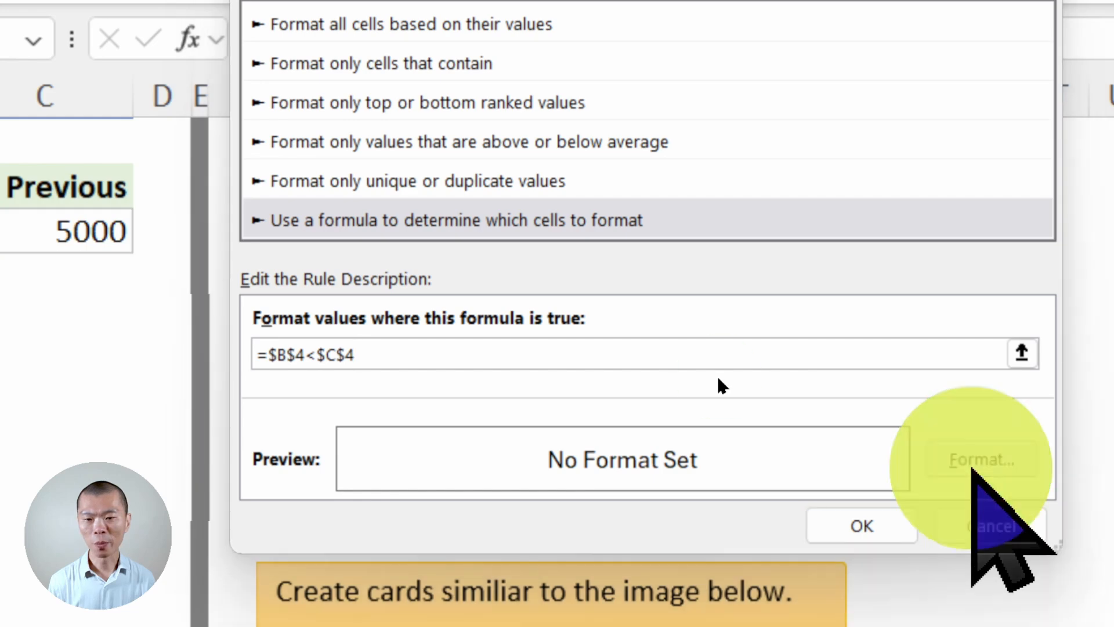
- Give the decrease rule the darkest gold theme font colour and the lightest gold fill, and apply it to the card
click(980, 459)
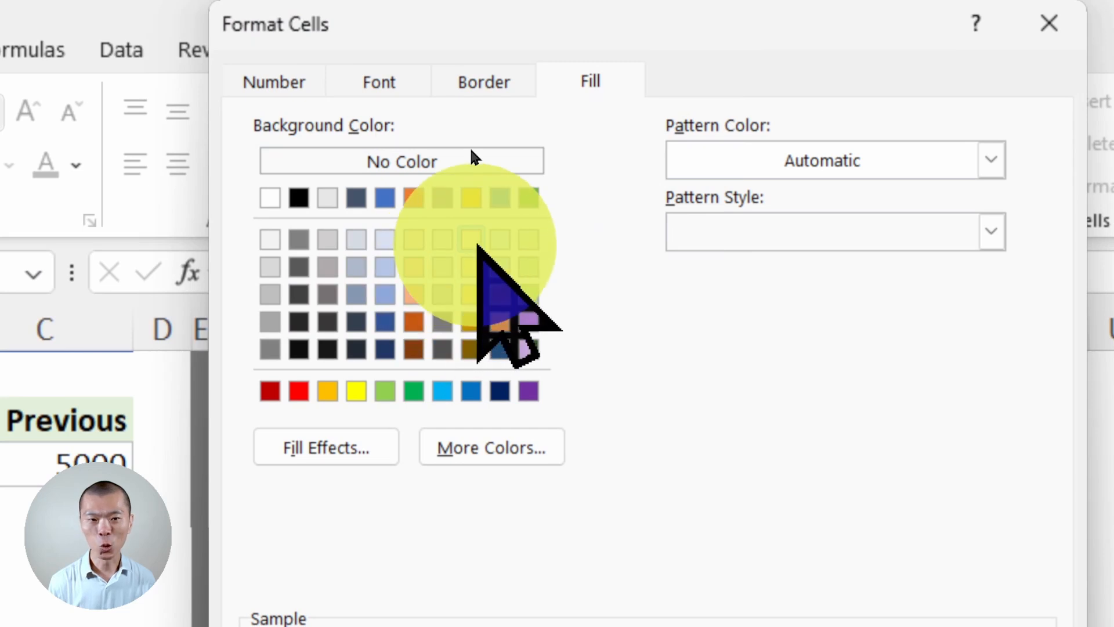
click(418, 74)
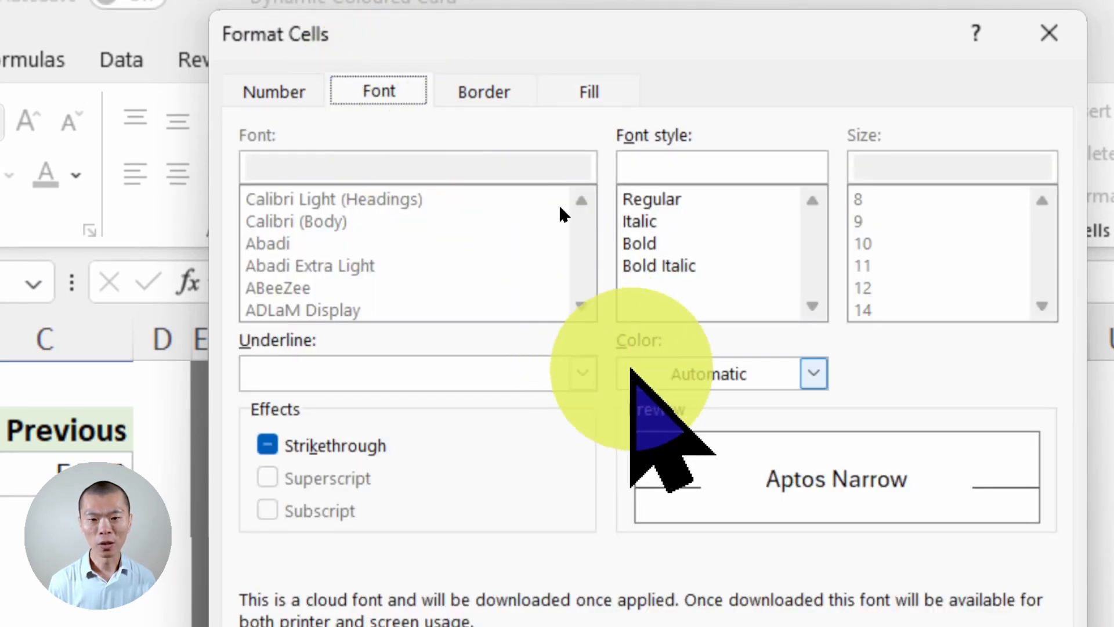
click(813, 373)
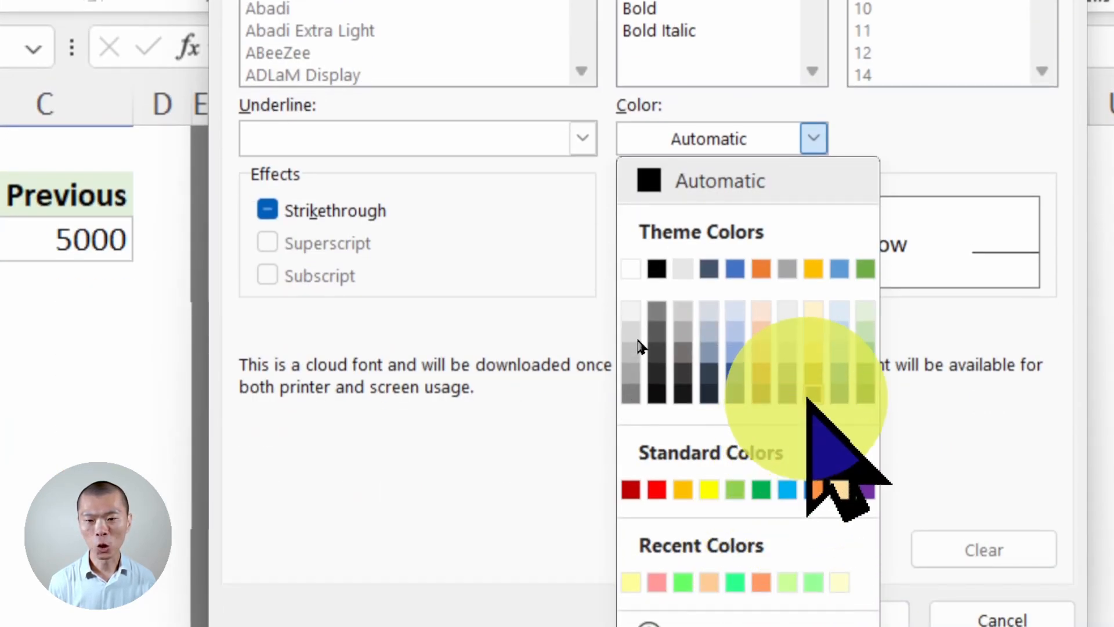
click(812, 395)
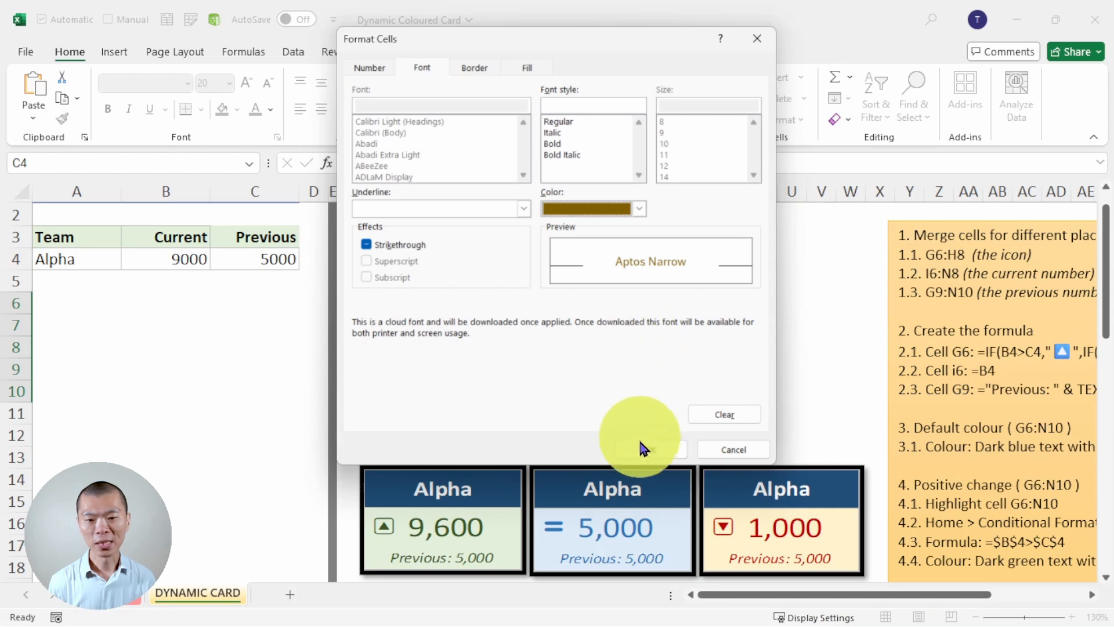
click(644, 450)
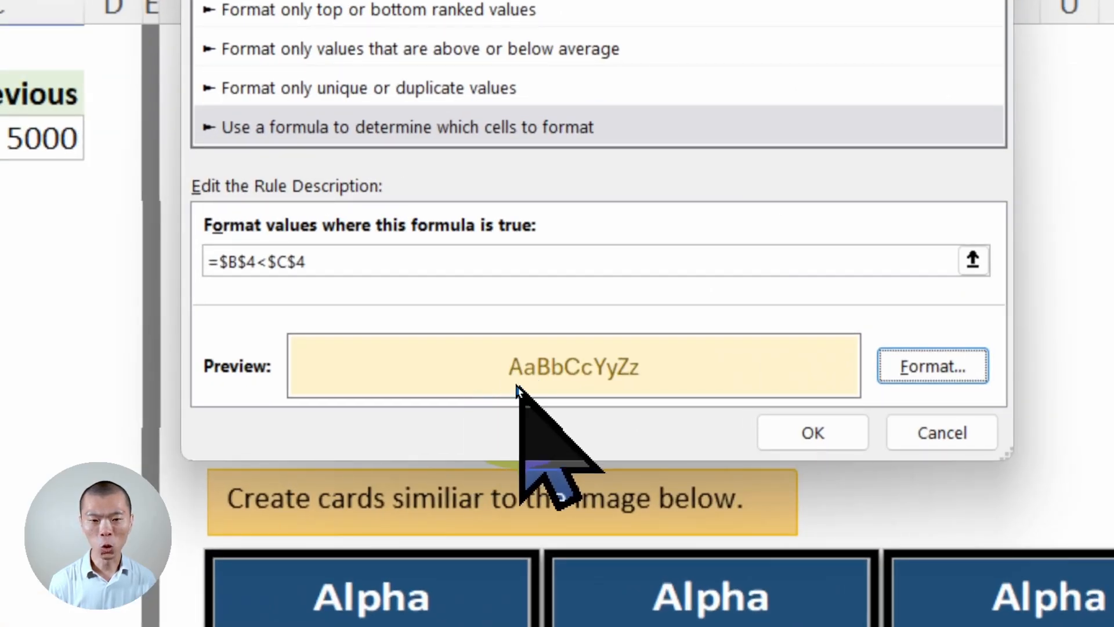
click(813, 433)
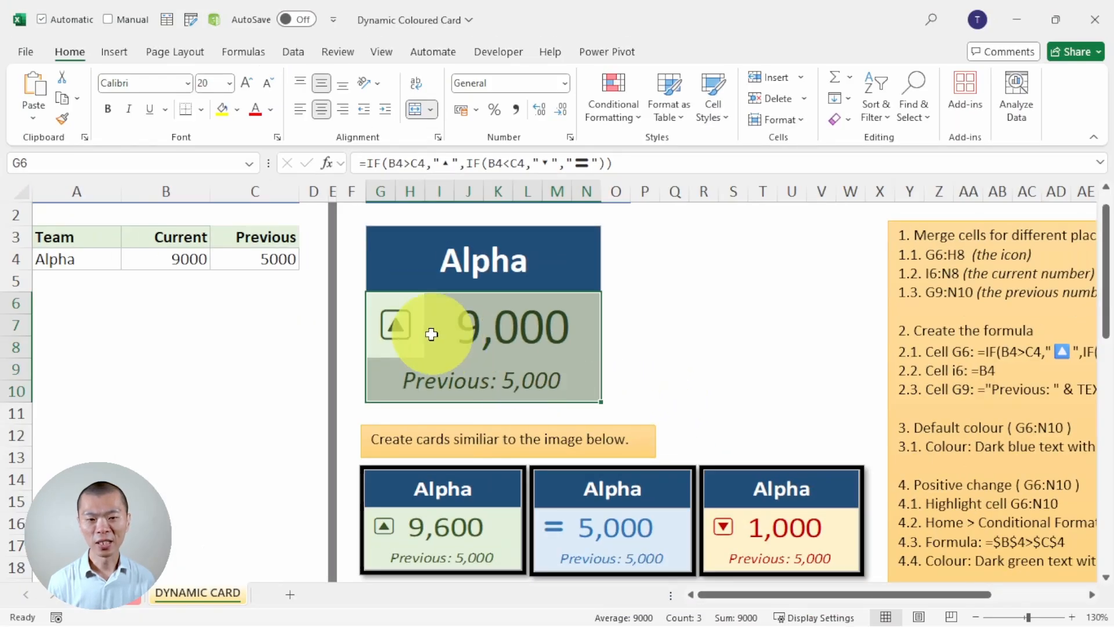
- Test the card's colours by setting the current value in B4 first to 5000 and finally to 1000
click(169, 260)
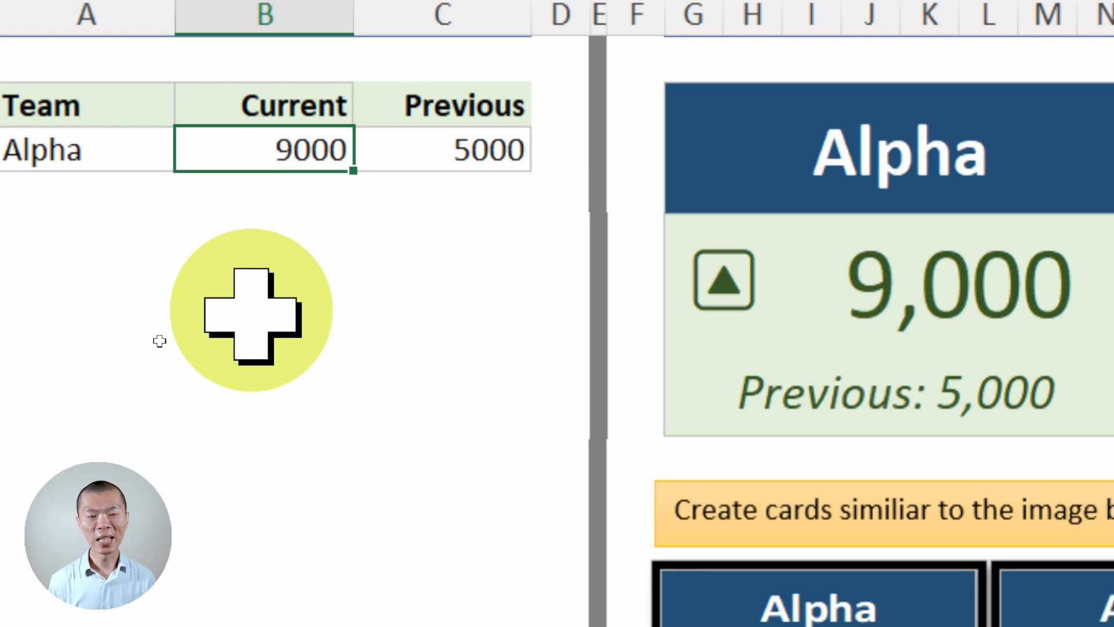
key(BackSpace)
key(BackSpace)
key(BackSpace)
key(BackSpace)
text(500)
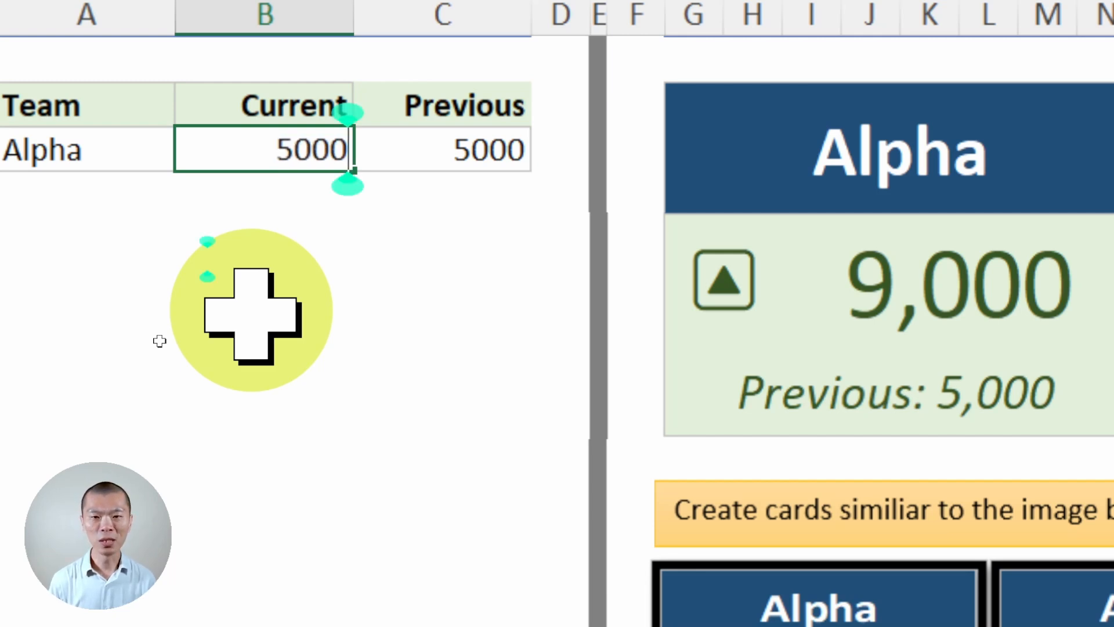
text(0)
key(ctrl+Return)
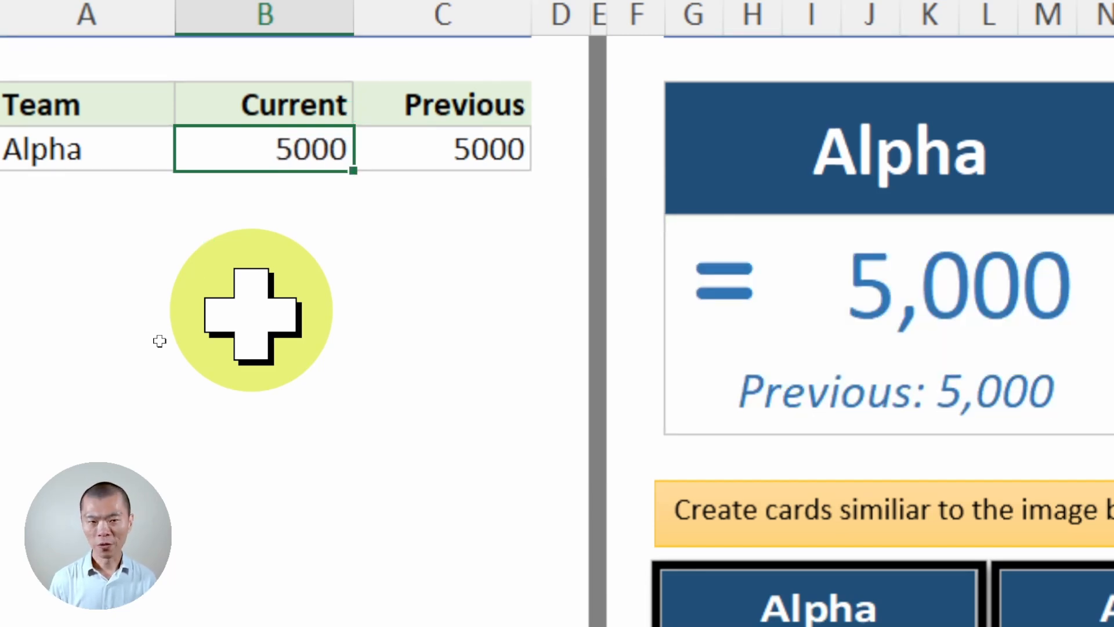
text(1000)
key(ctrl+Return)
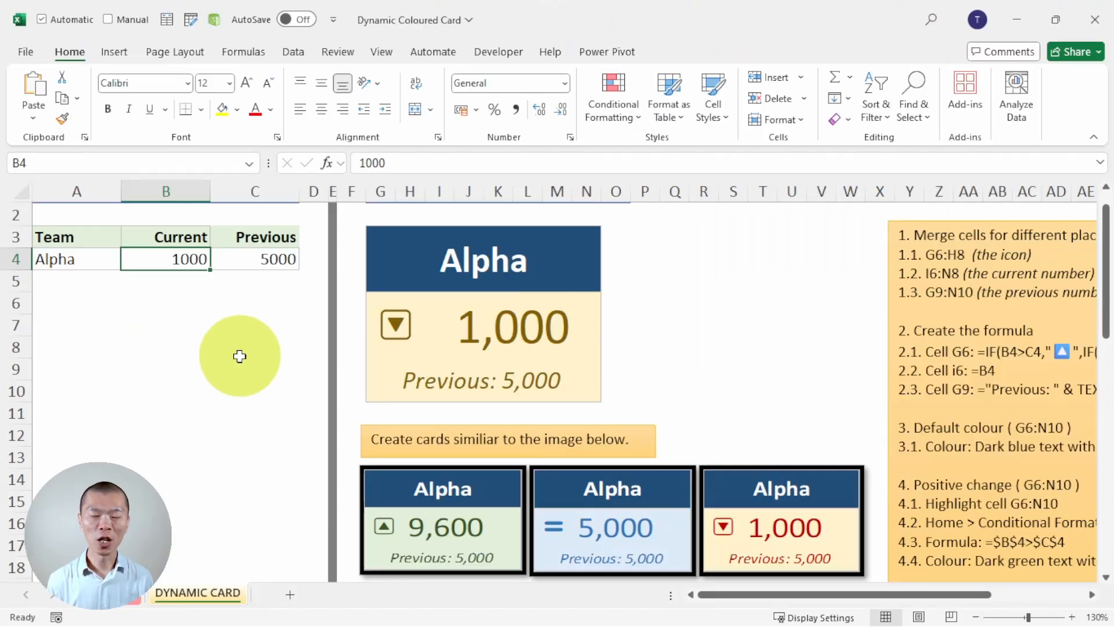
- Open the conditional formatting rules manager from the card and list the rules for This Worksheet
click(490, 323)
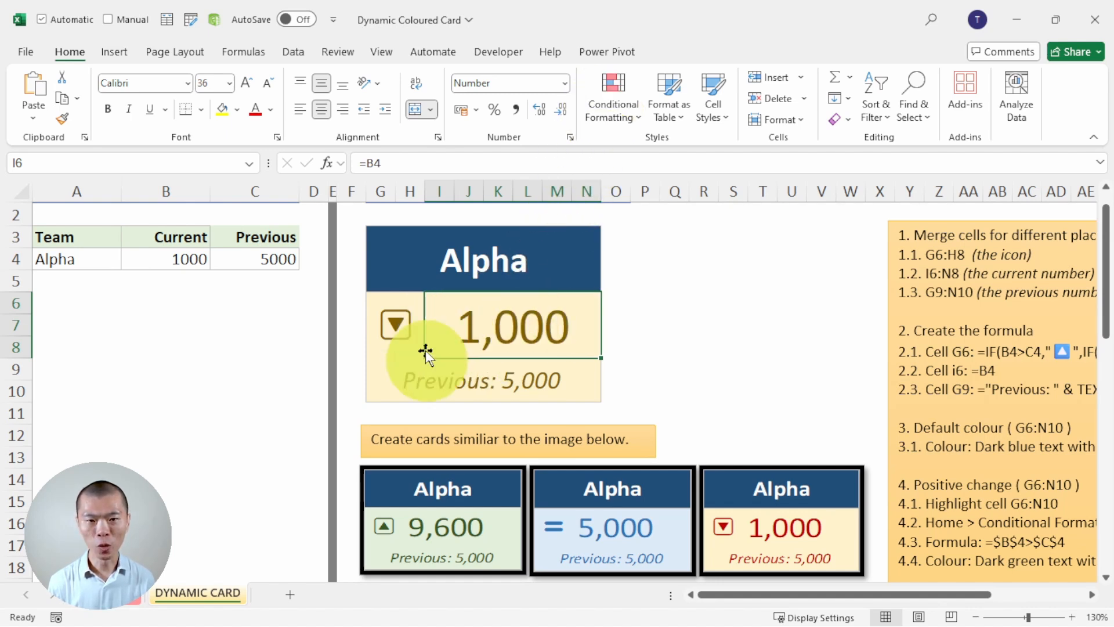
click(617, 105)
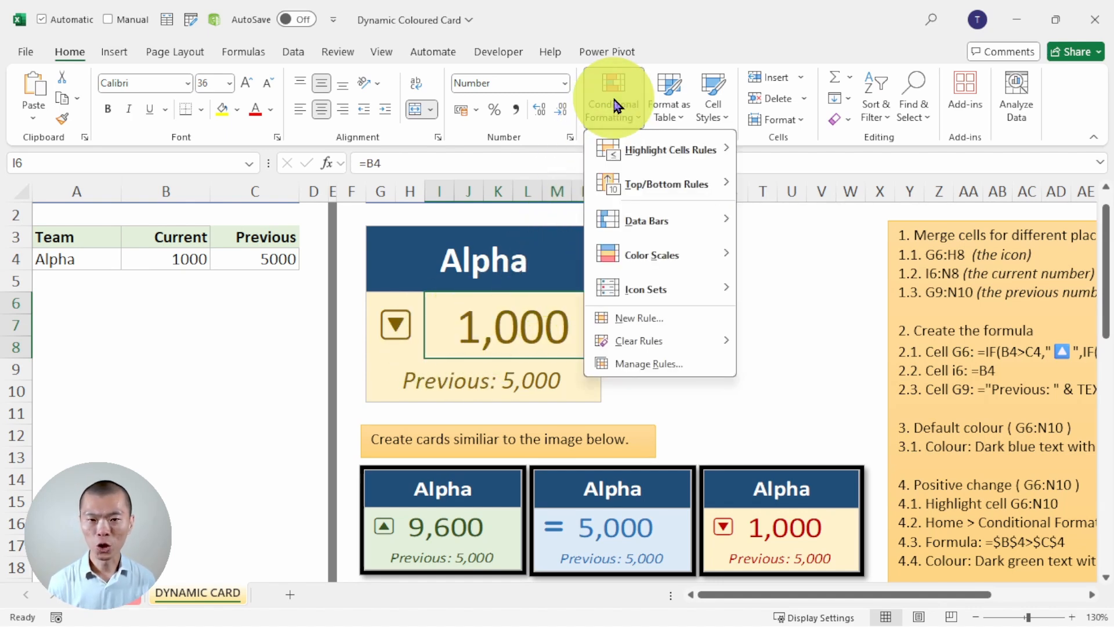
click(642, 368)
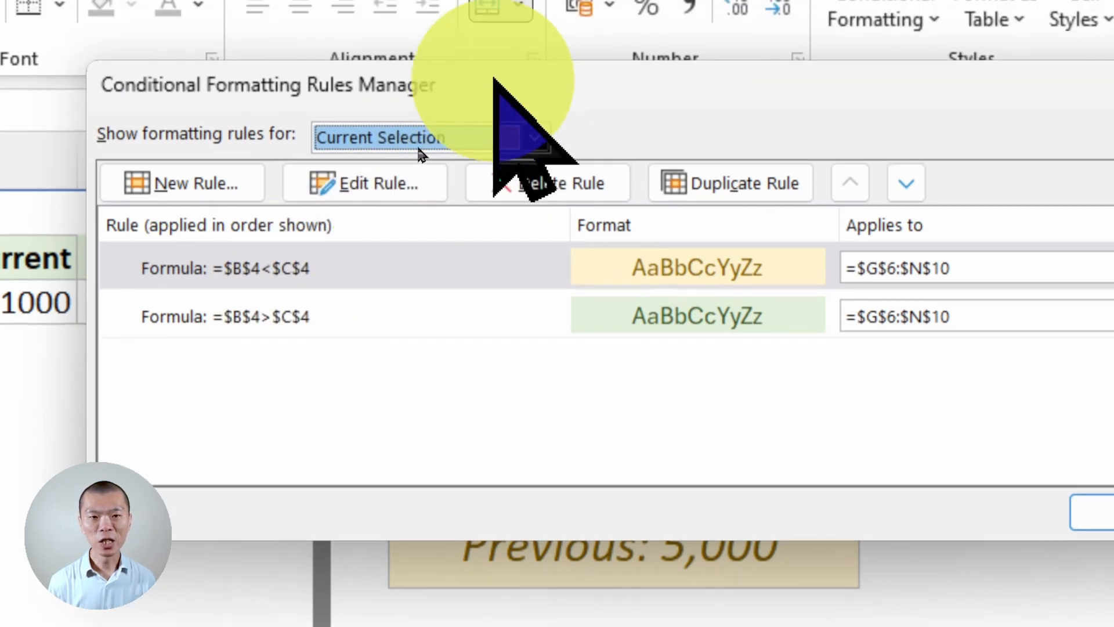
drag(497, 56, 882, 450)
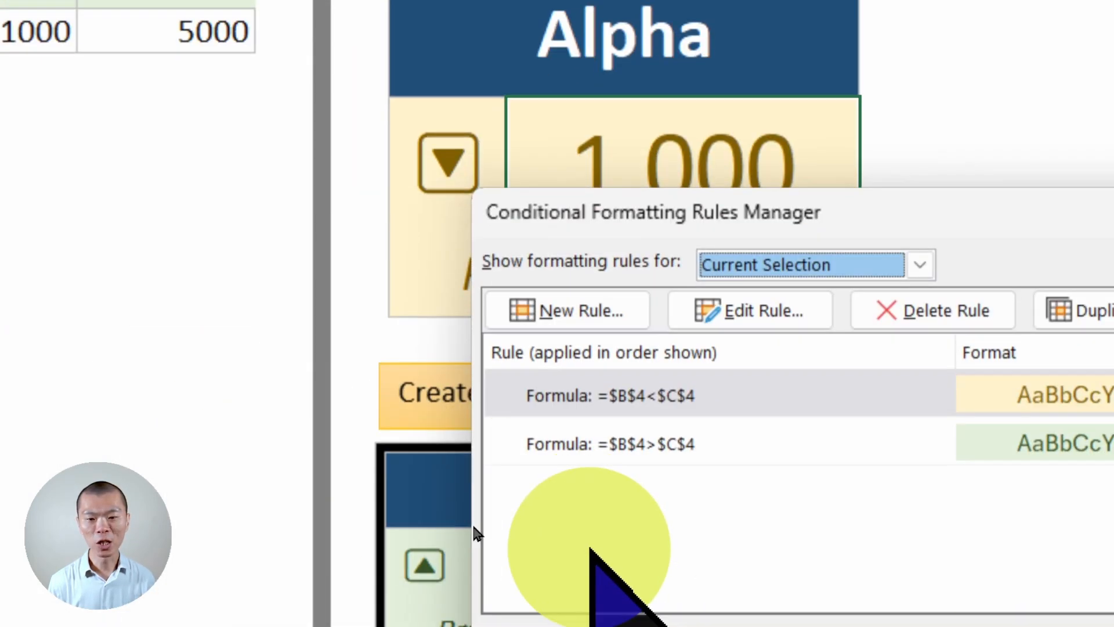
drag(779, 216, 643, 79)
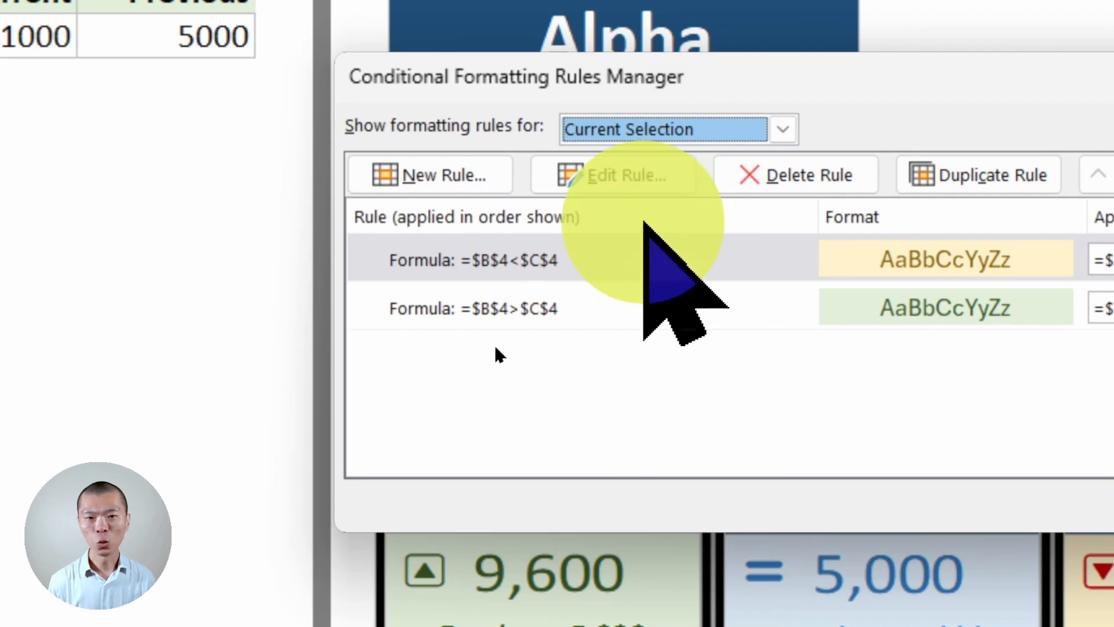
click(673, 131)
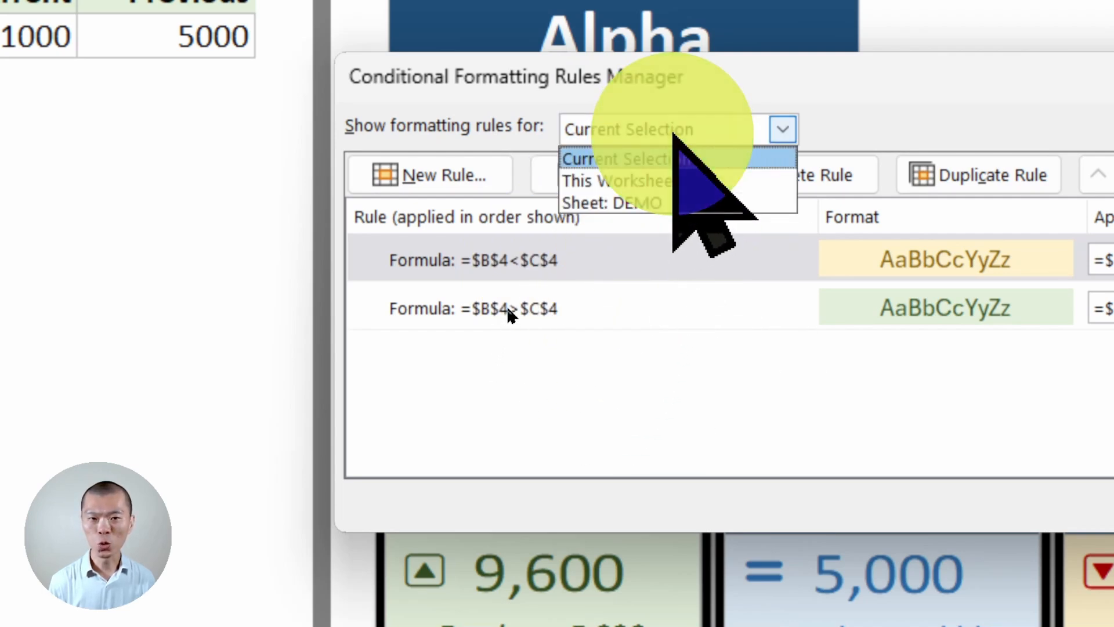
click(673, 181)
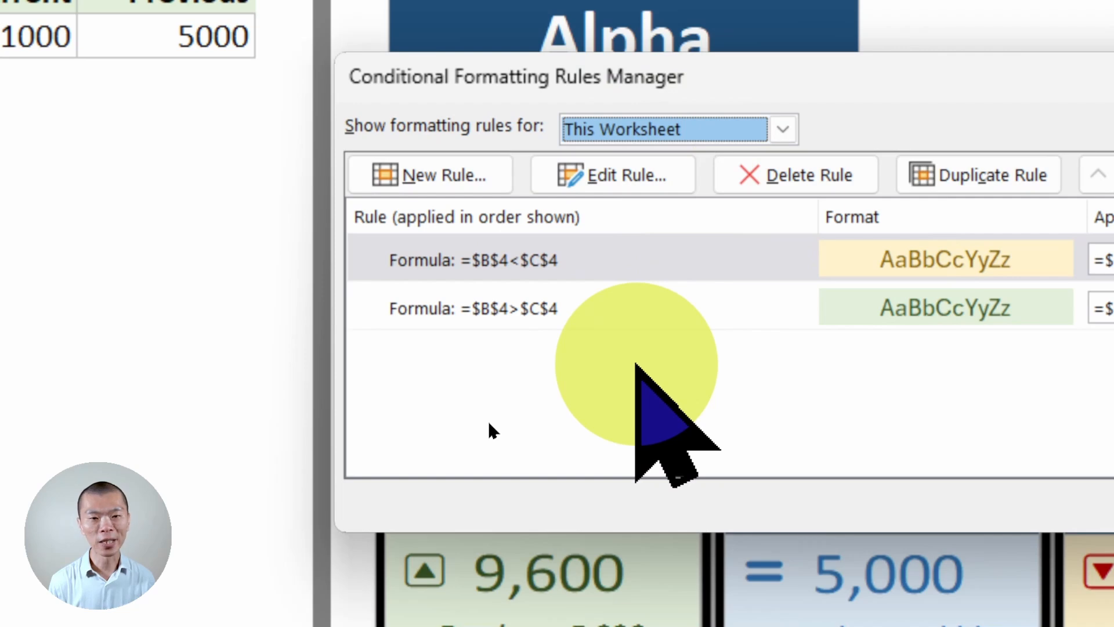
- Inspect the format settings of the =$B$4<$C$4 rule, close the rules manager and select the card's icon cell G6
click(653, 261)
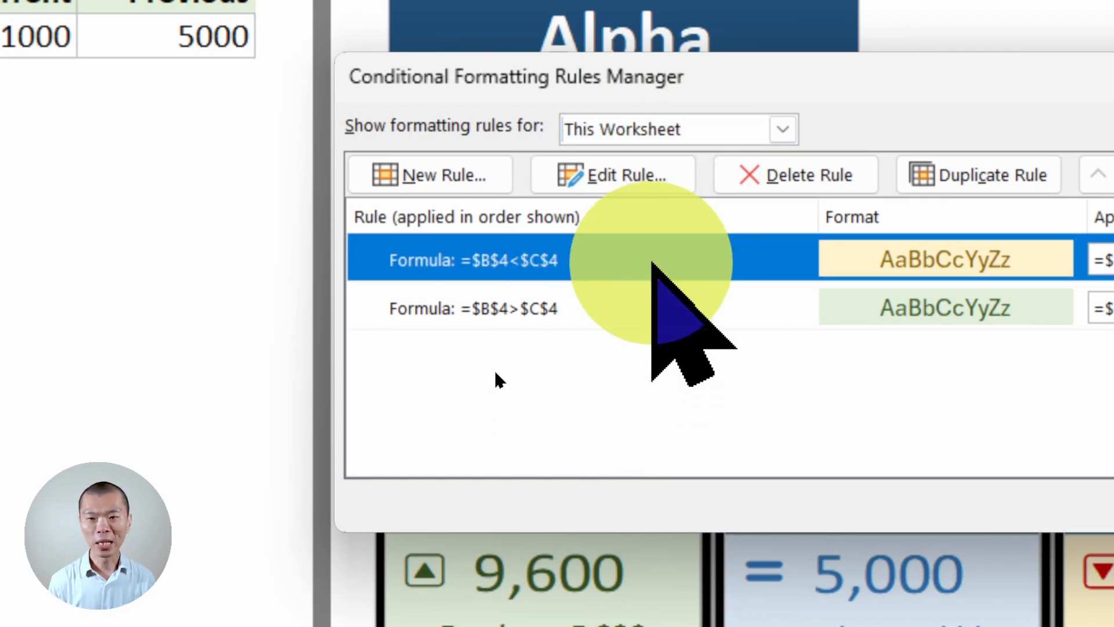
click(639, 175)
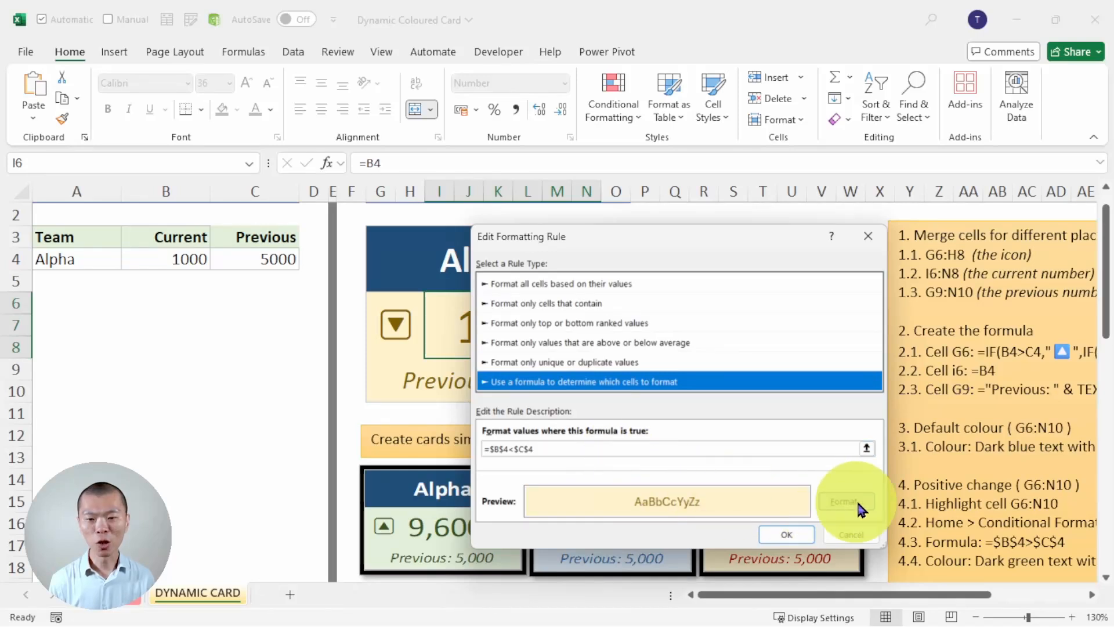
click(856, 504)
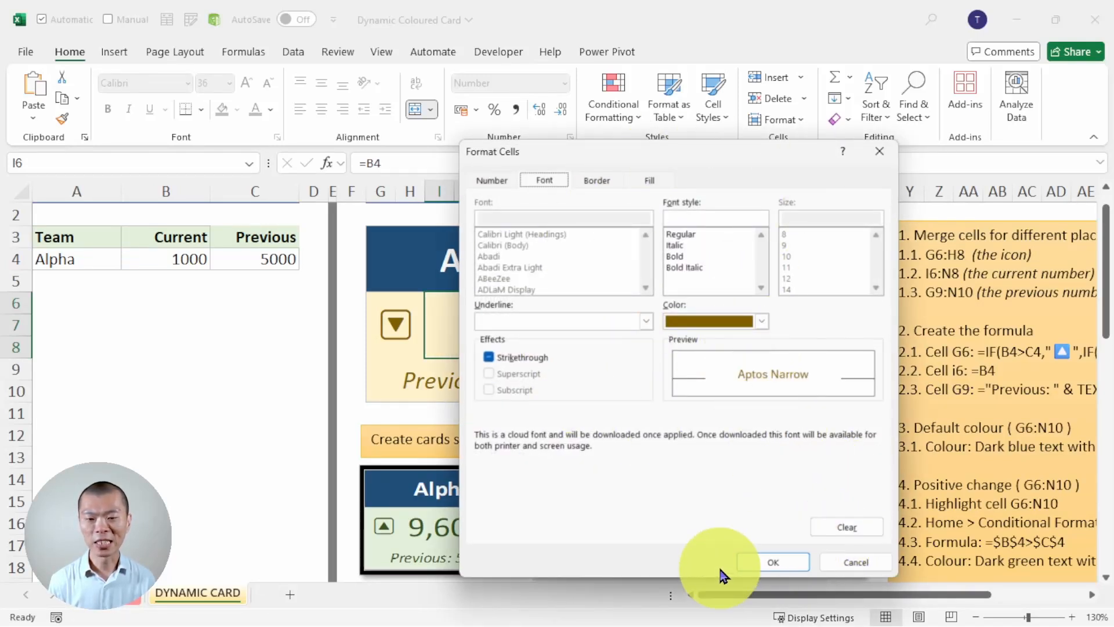
key(Return)
key(Return)
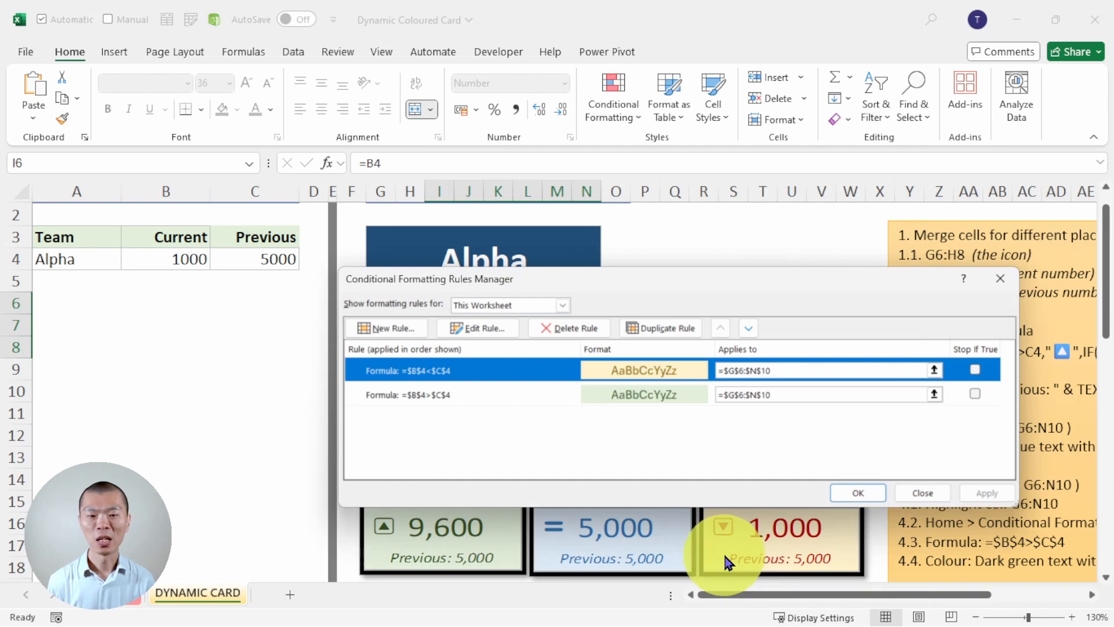
key(Return)
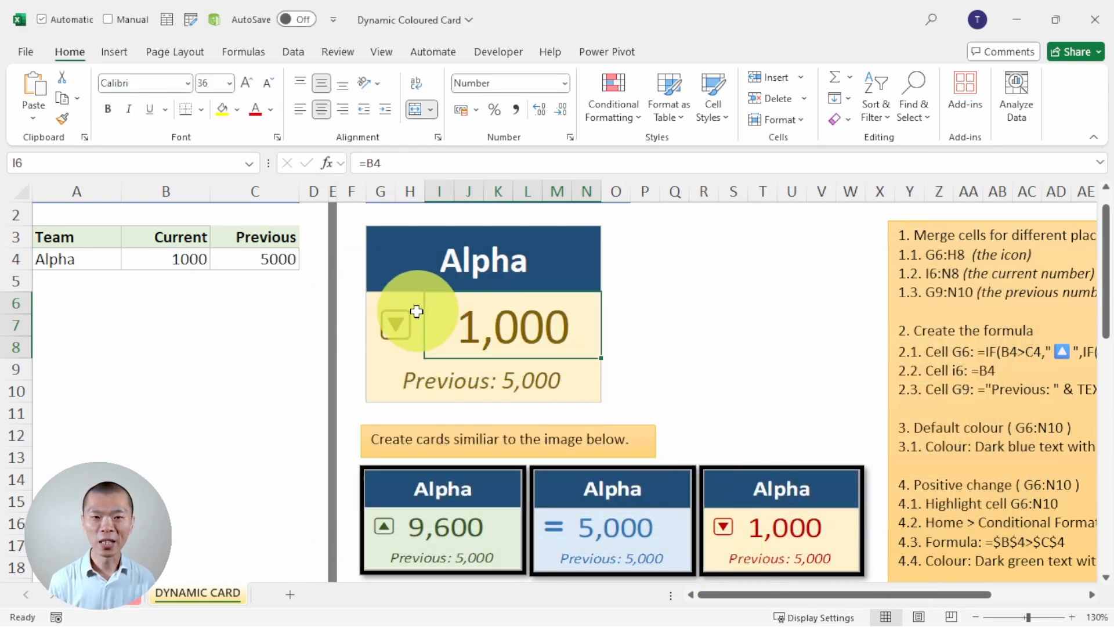
click(387, 332)
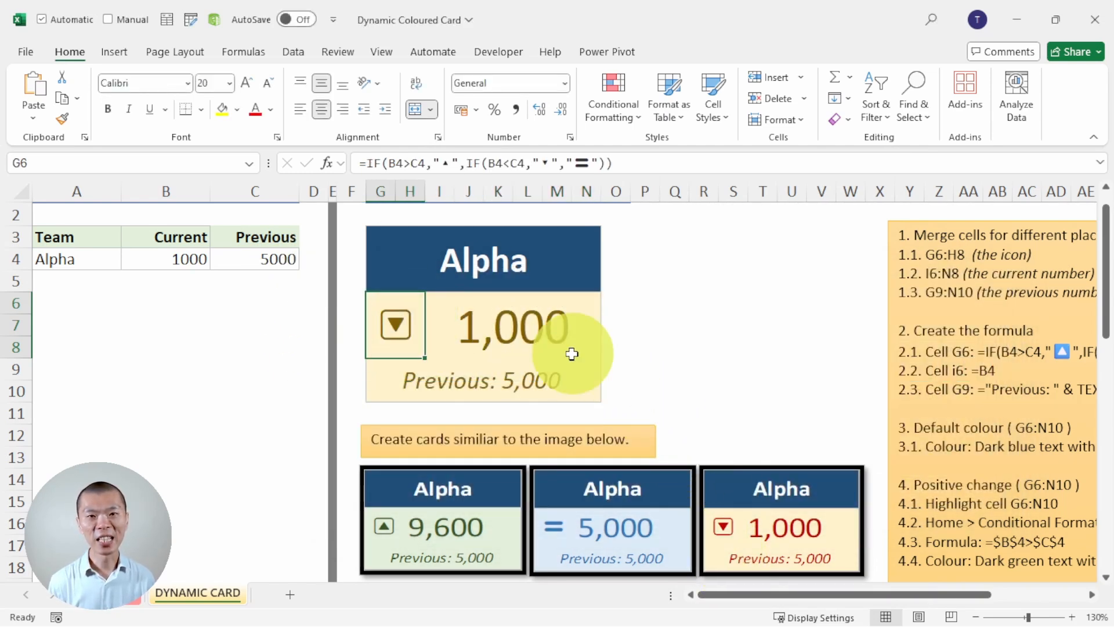